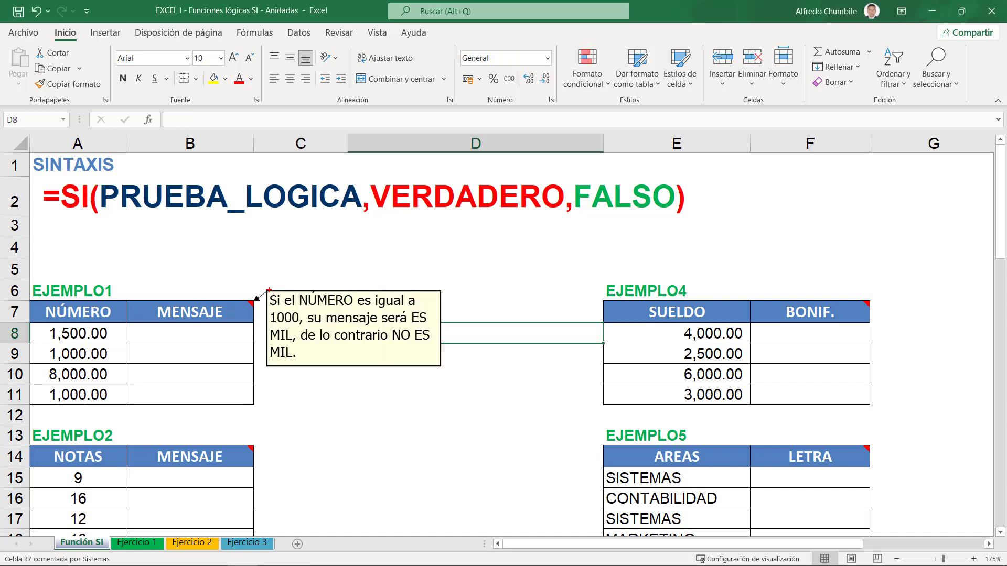
mouse_move(266, 288)
mouse_down()
mouse_move(280, 294)
mouse_move(278, 309)
mouse_move(267, 291)
mouse_up()
mouse_move(43, 323)
mouse_down()
mouse_move(116, 345)
mouse_move(117, 329)
mouse_up()
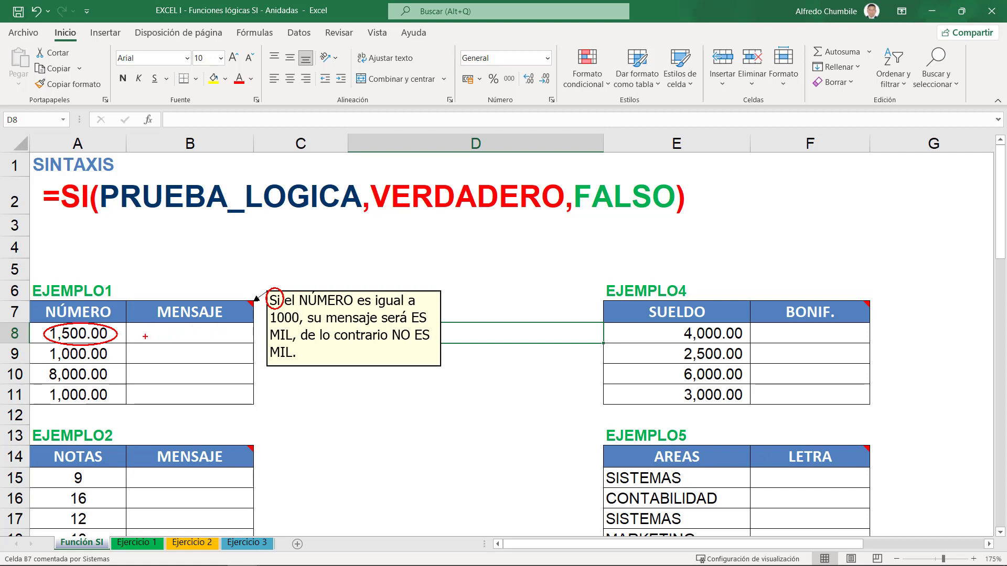
drag(145, 334, 221, 334)
key(Escape)
Start an SI formula in B8 with the logical test A8=1000.
click(227, 328)
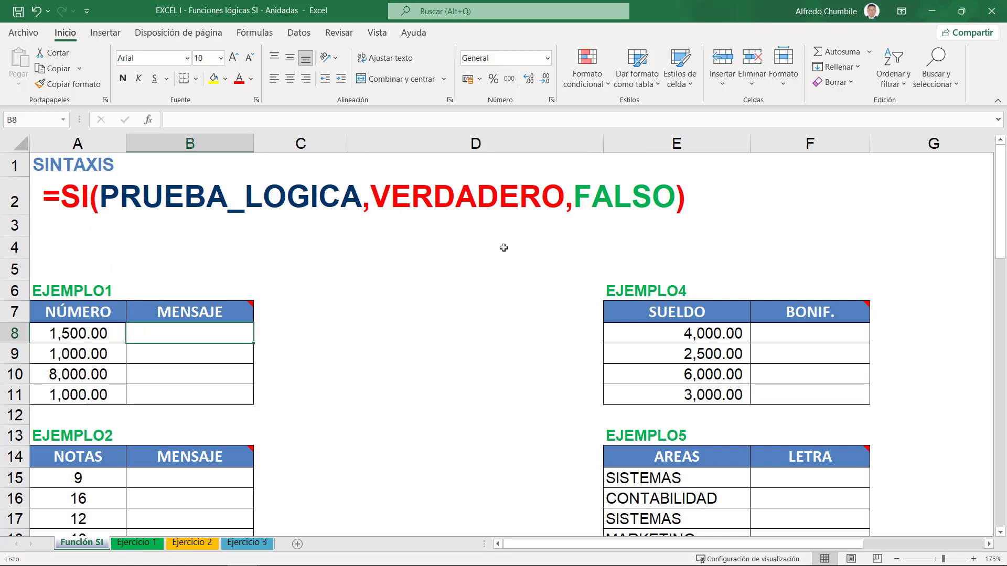
text(=SI()
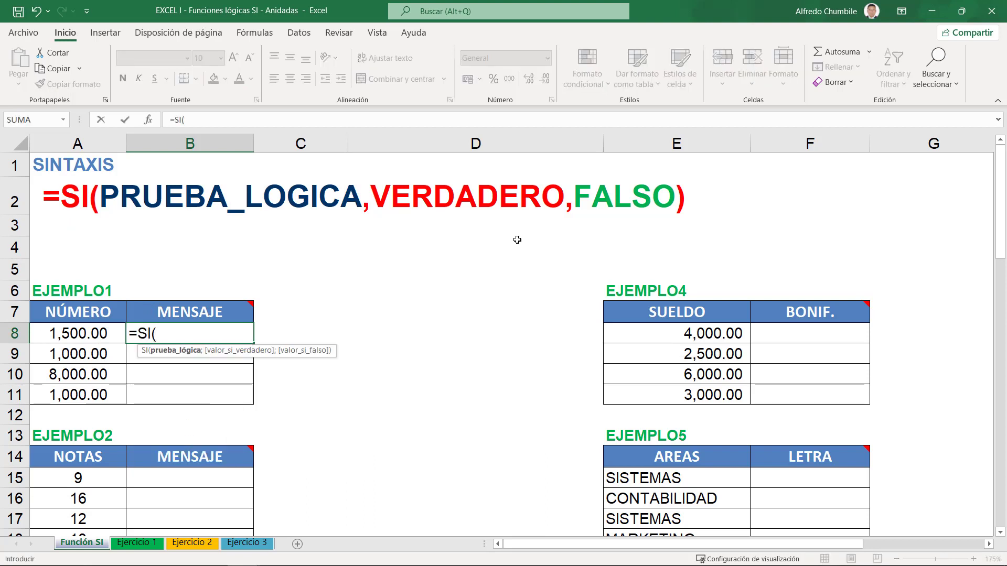
click(109, 332)
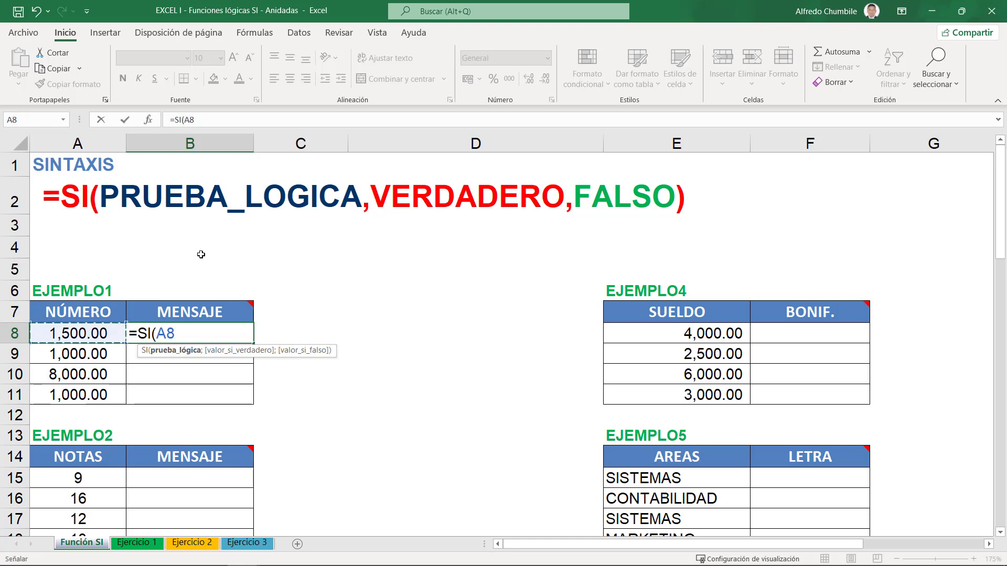
text(=)
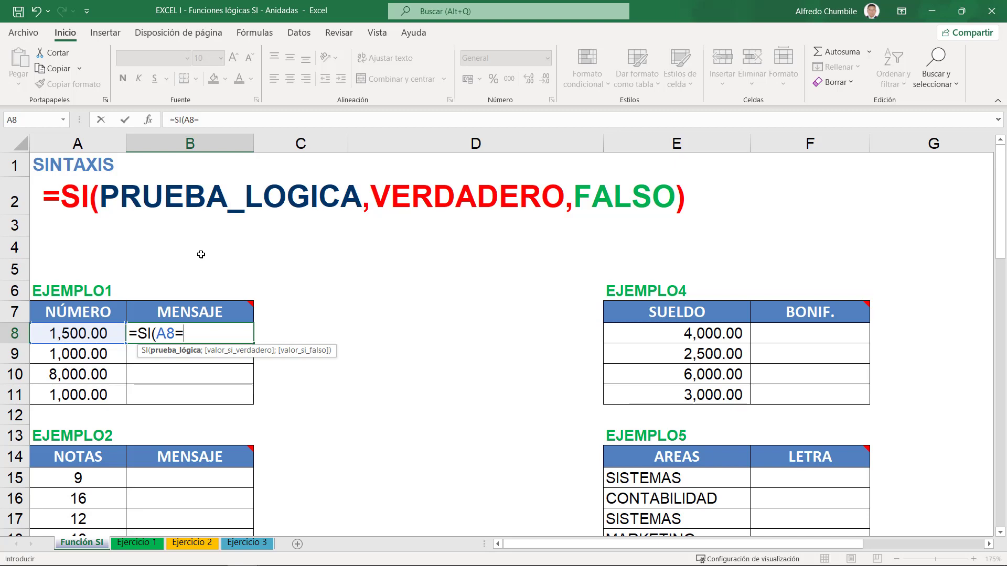
text(100)
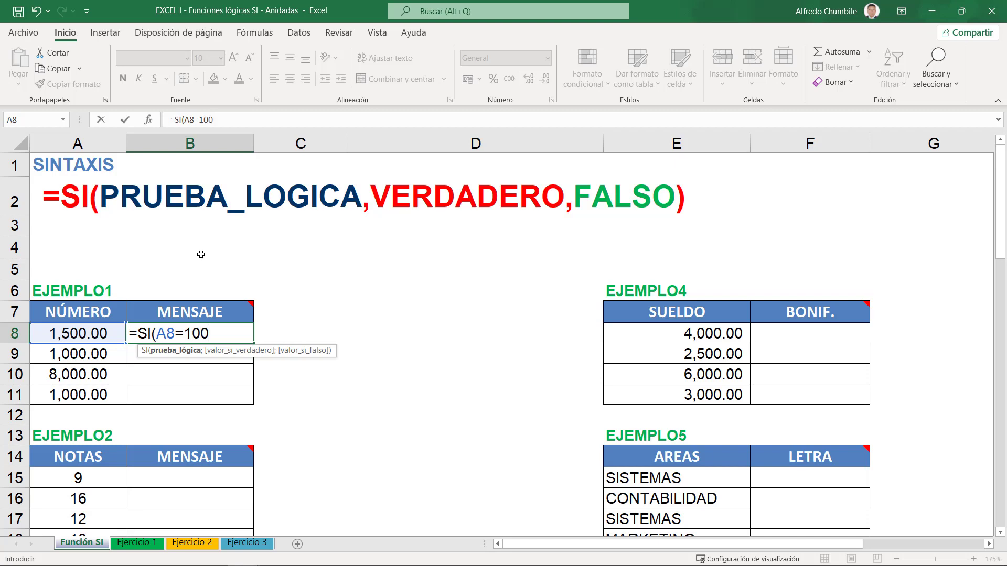
text(0)
click(194, 334)
text(,)
key(BackSpace)
text(;)
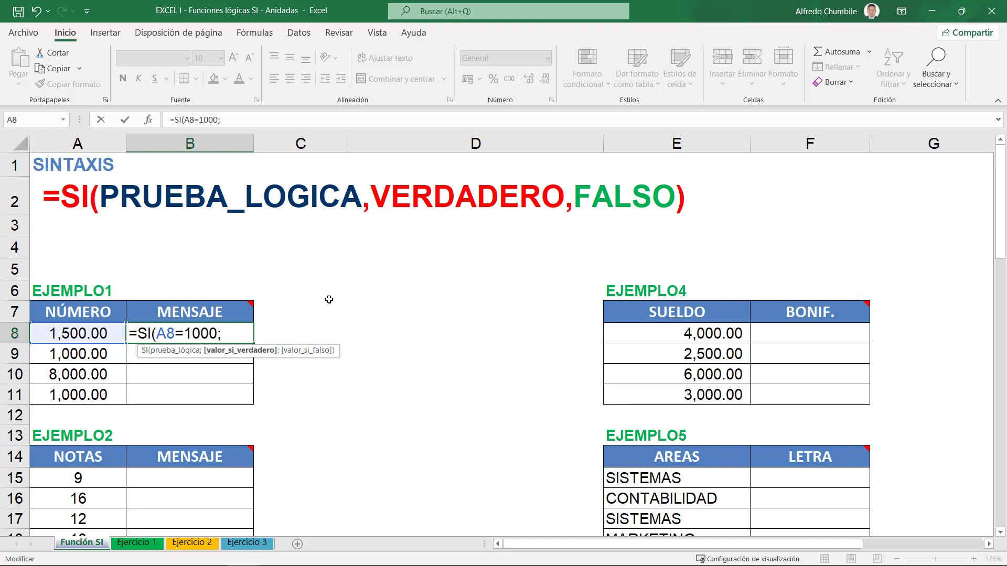
Finish the B8 formula with "ES MIL" if true and "NO ES MIL" if false, and fill it down to B11.
text("ES M)
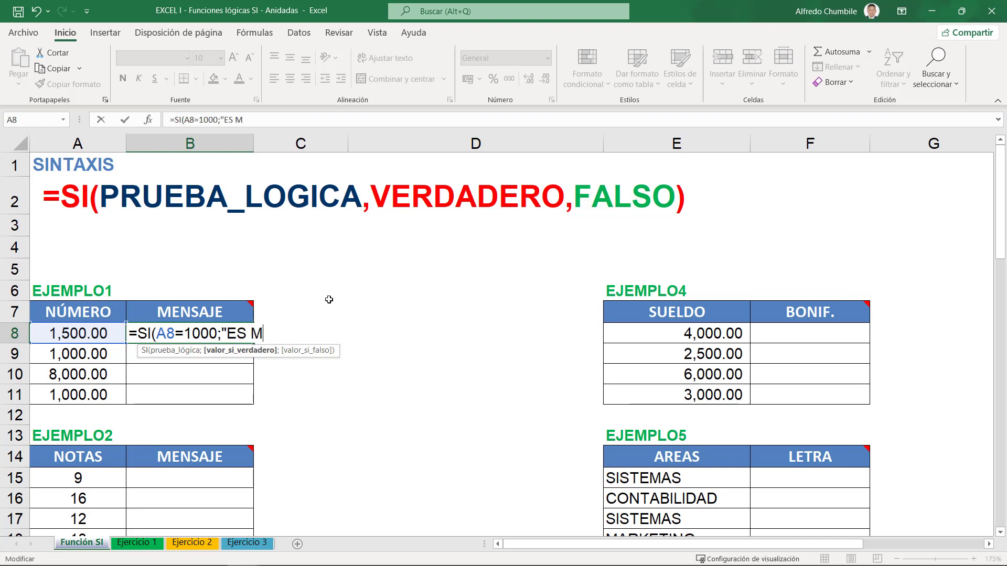
text(IL")
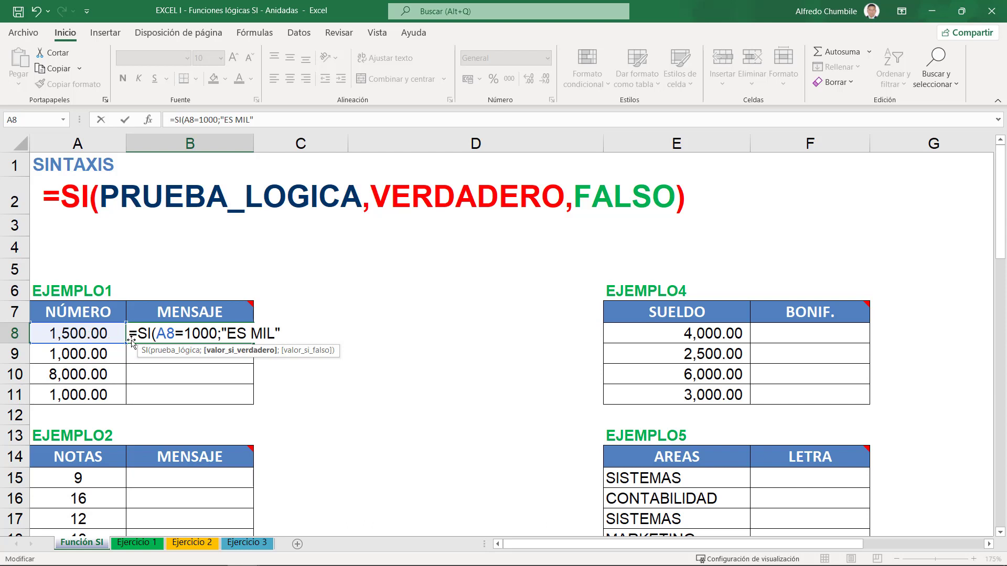
text(;)
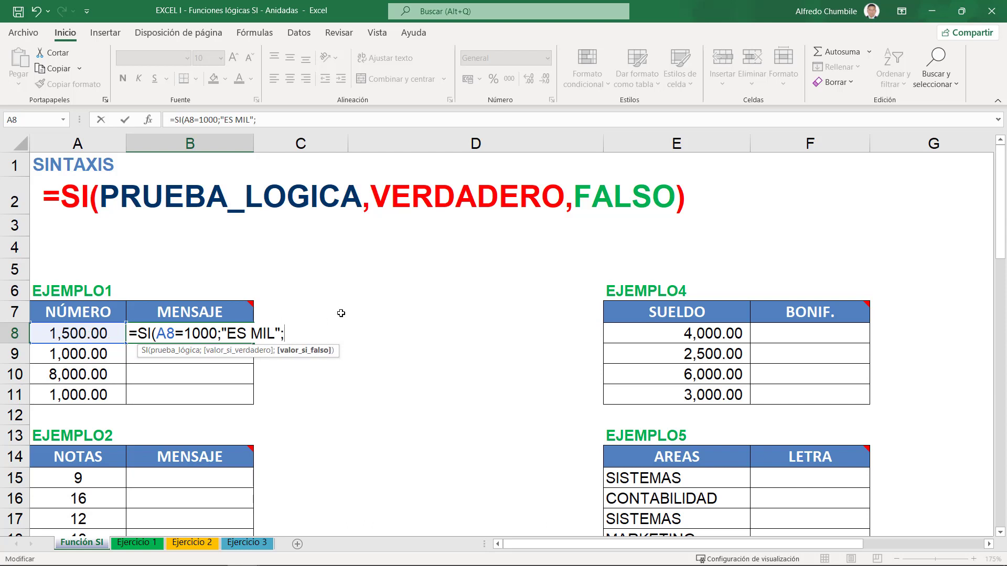
text("NO ES )
text(MI)
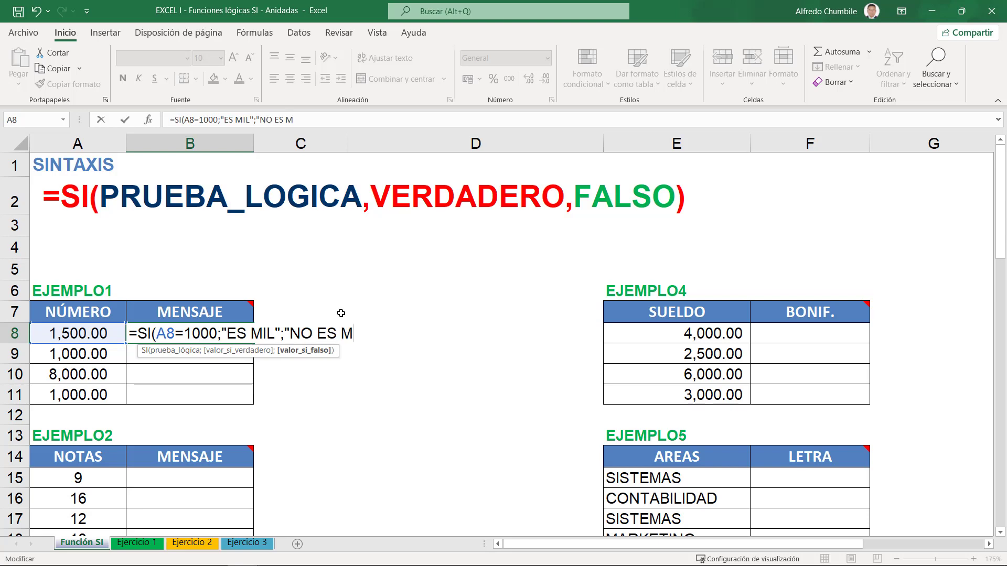
text(L")
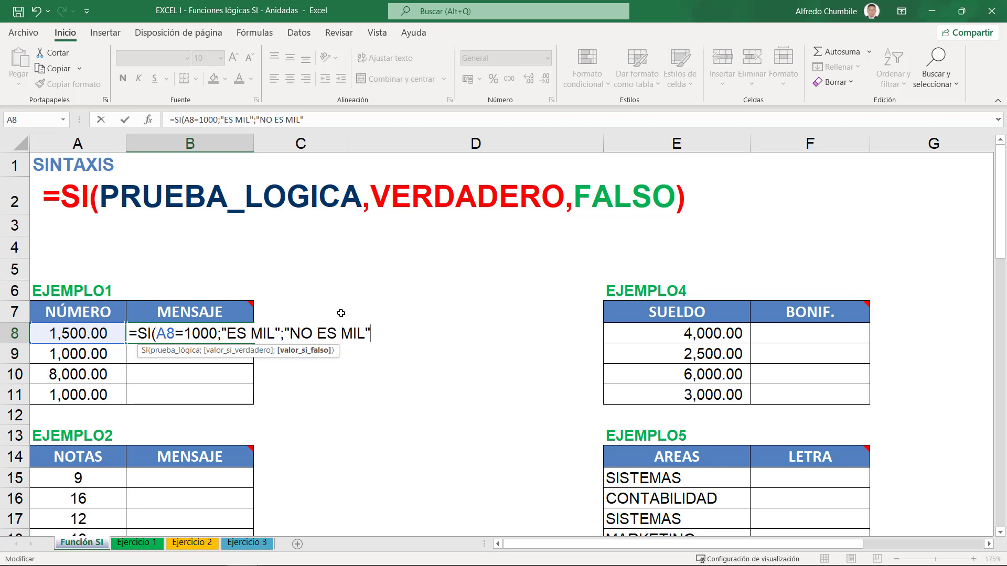
text())
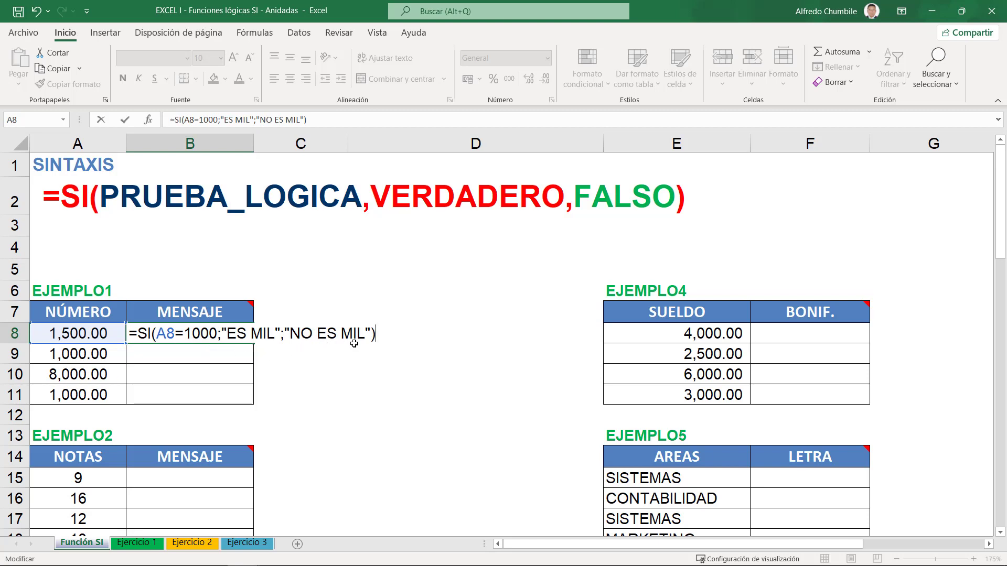
key(Return)
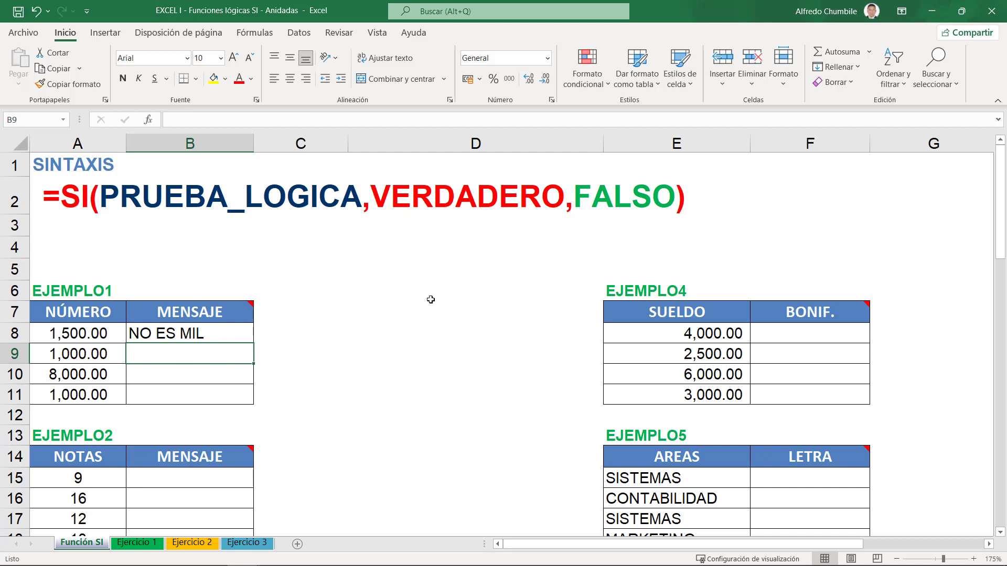
click(235, 328)
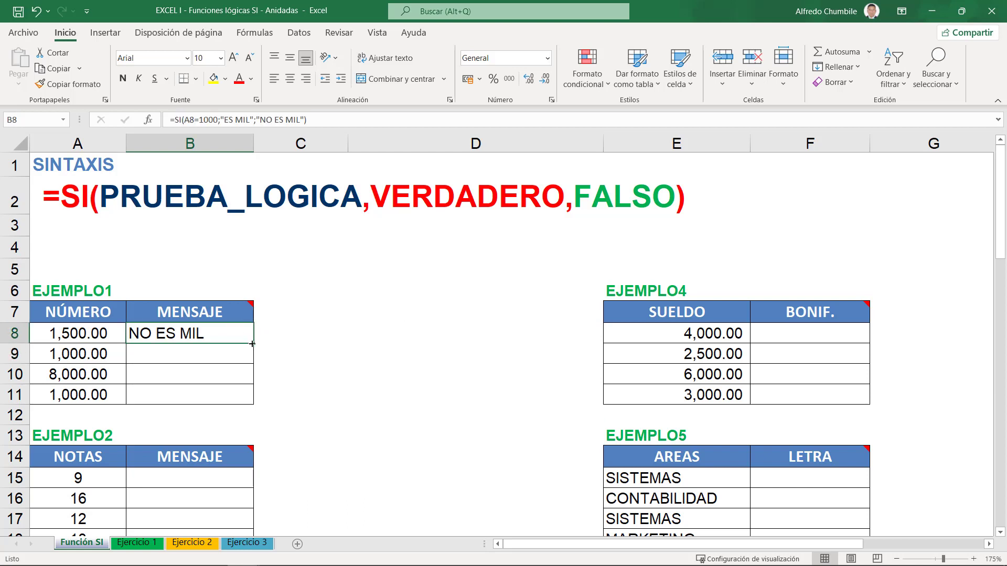
drag(253, 343, 253, 403)
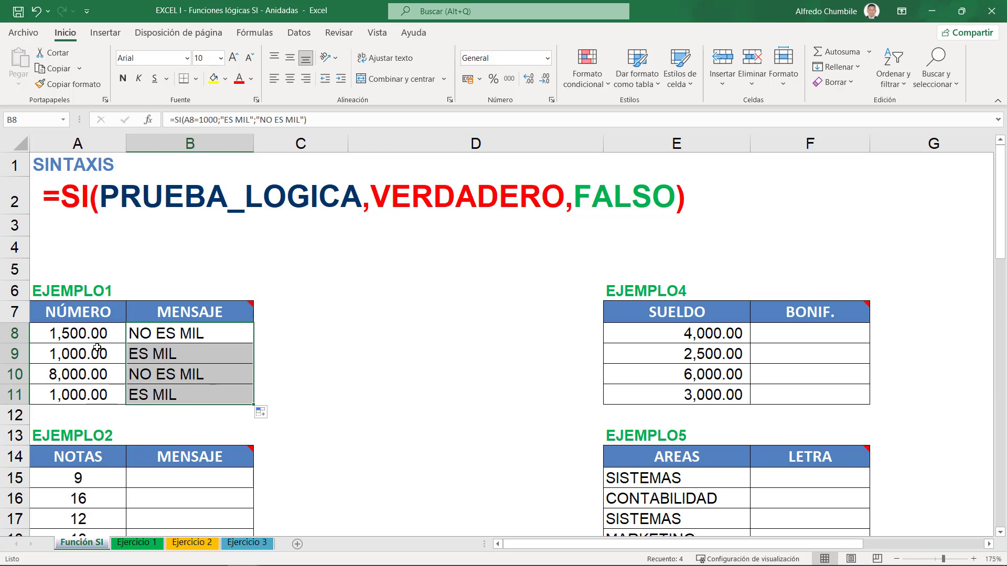
Change the first two NÚMERO values of EJEMPLO1, setting A8 to 1000 and A9 to 5000.
click(76, 336)
text(1)
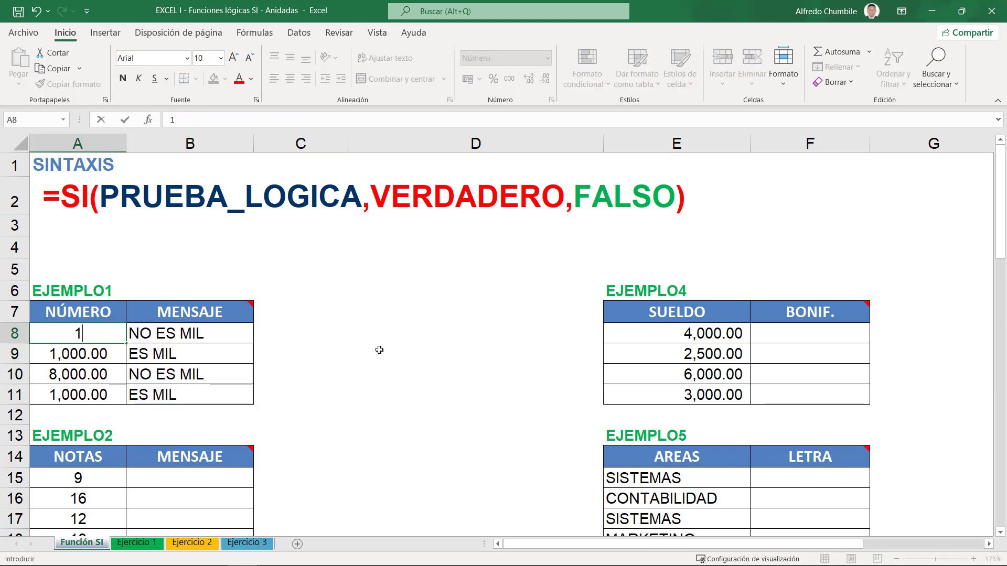
text(000)
key(Return)
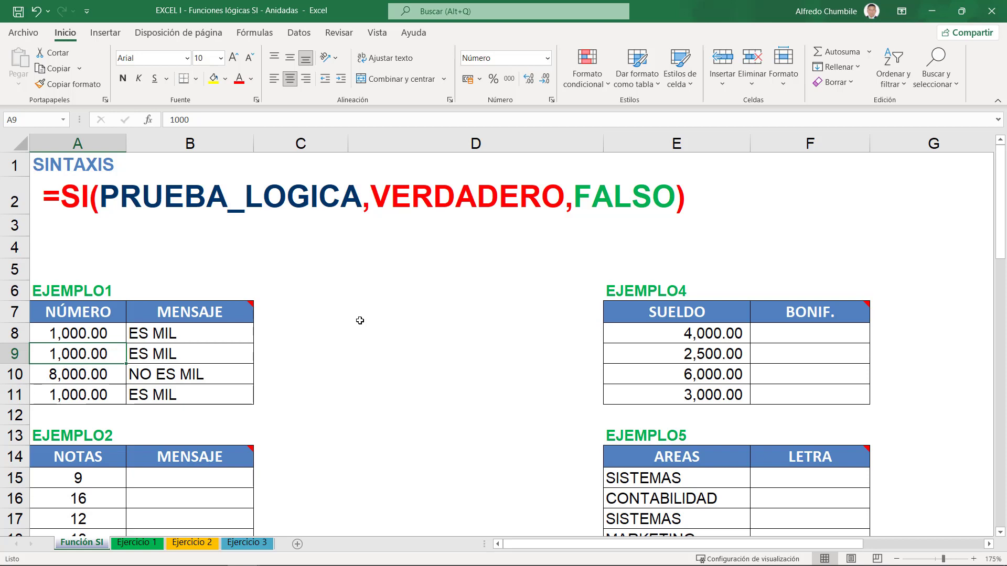
text(5)
text(0)
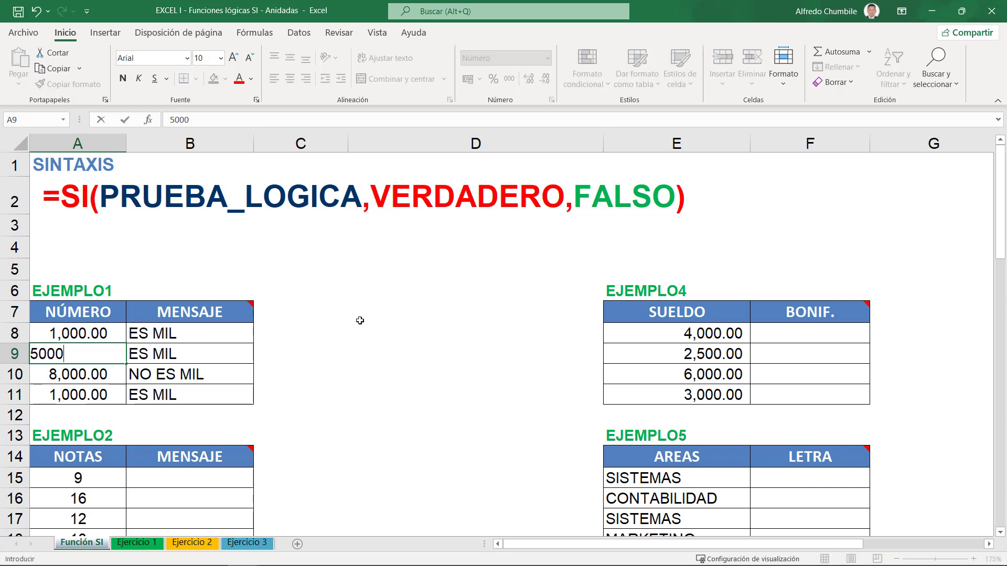
key(Return)
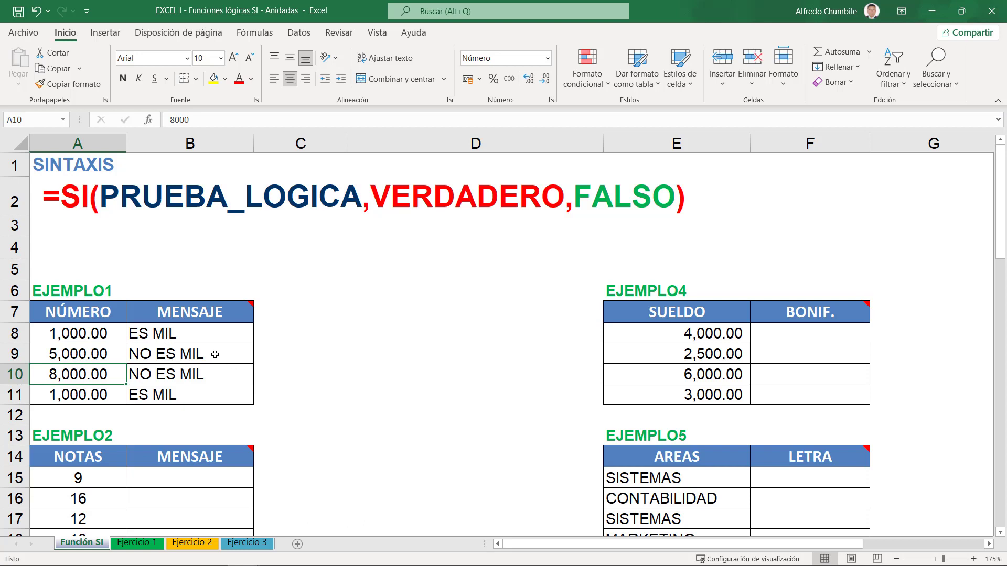
Show the text of the B8 formula in C8 with =FORMULATEXTO(B8).
click(272, 332)
text(=)
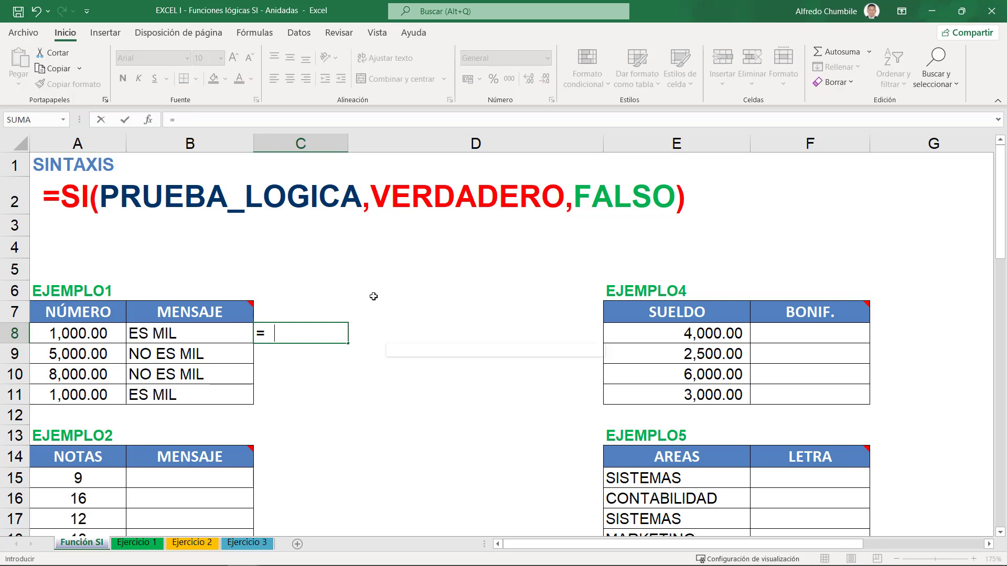
text(FOR)
key(Tab)
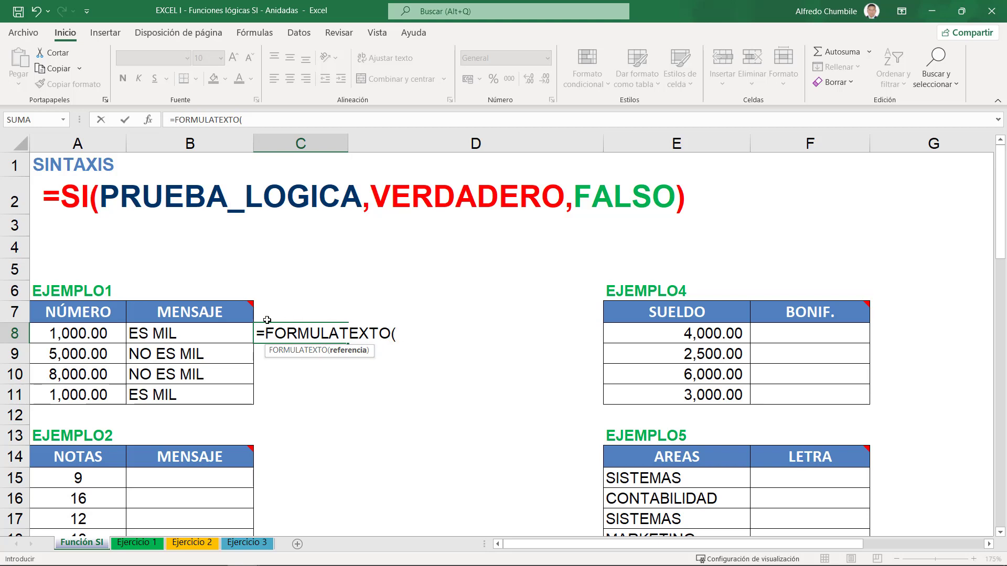
click(233, 331)
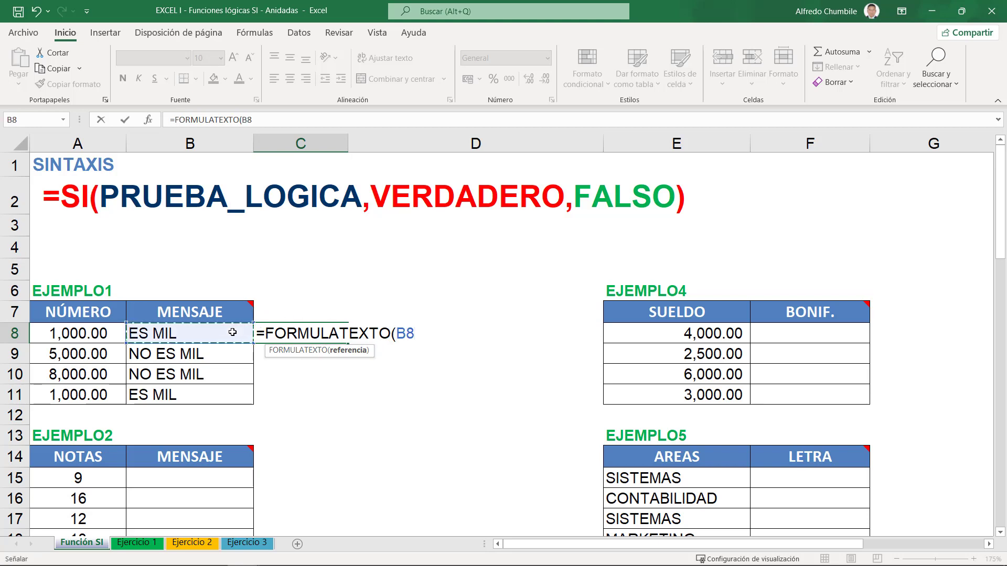
text())
key(Return)
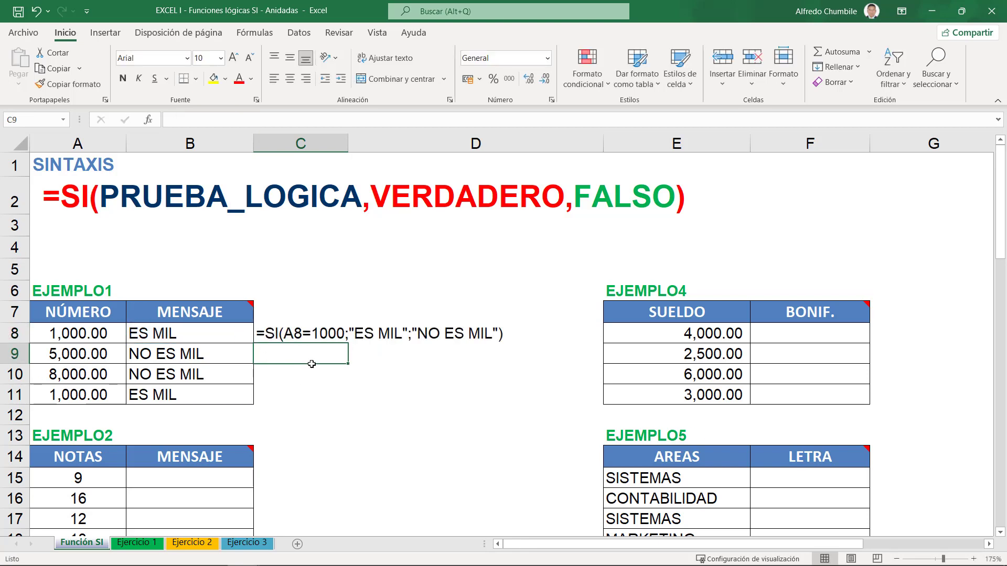
click(321, 376)
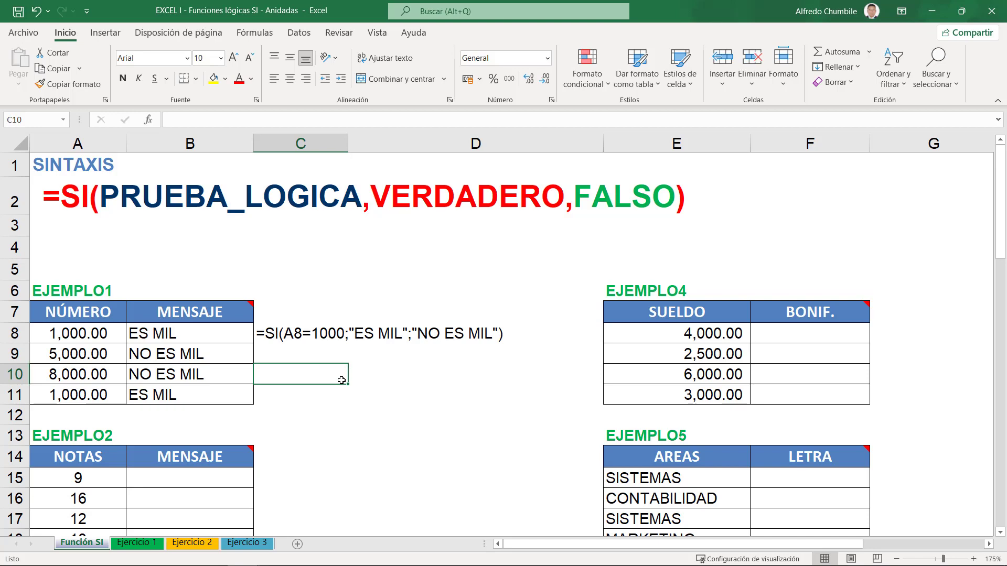
Read the condition in the note attached to the MENSAJE header of EJEMPLO2.
scroll(341, 380, down, 2)
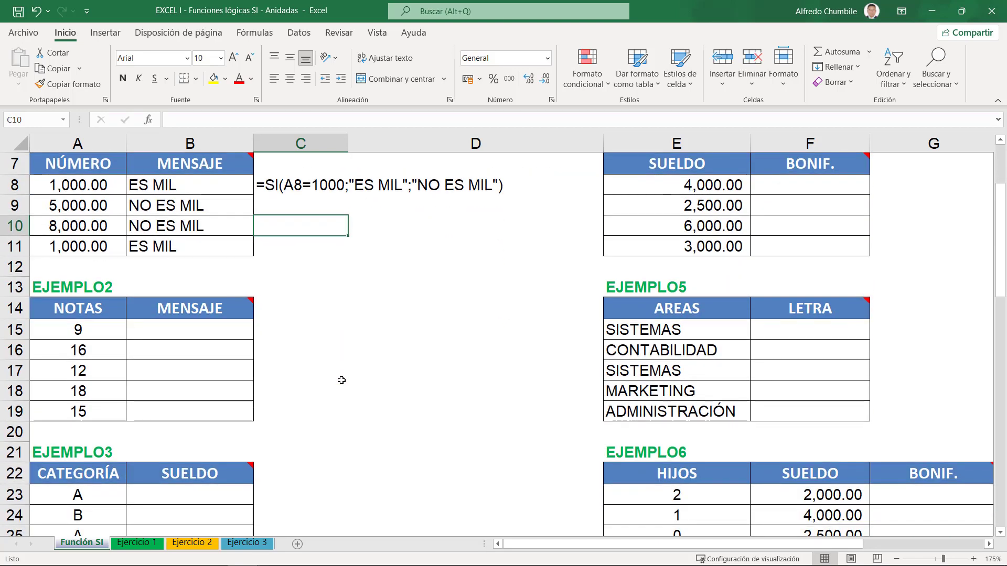
mouse_move(219, 312)
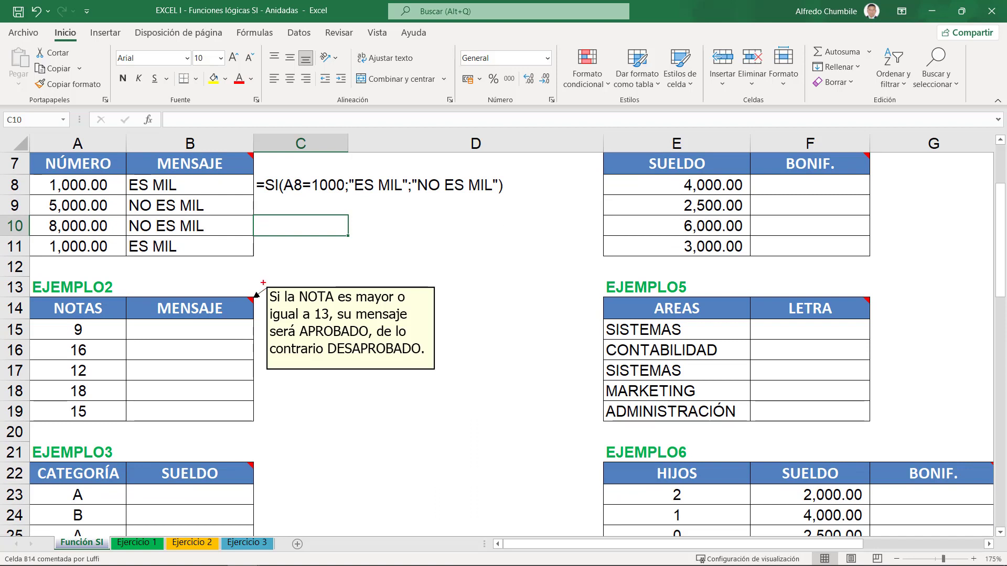
mouse_move(263, 281)
mouse_down()
mouse_move(282, 303)
mouse_move(266, 286)
mouse_up()
mouse_move(66, 318)
mouse_down()
mouse_move(88, 338)
mouse_move(90, 322)
mouse_up()
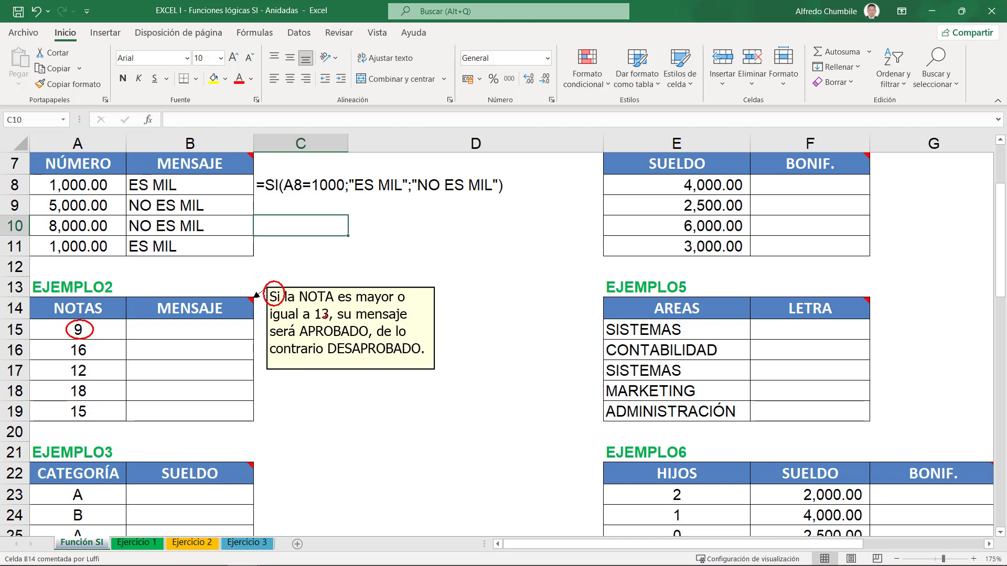
key(Escape)
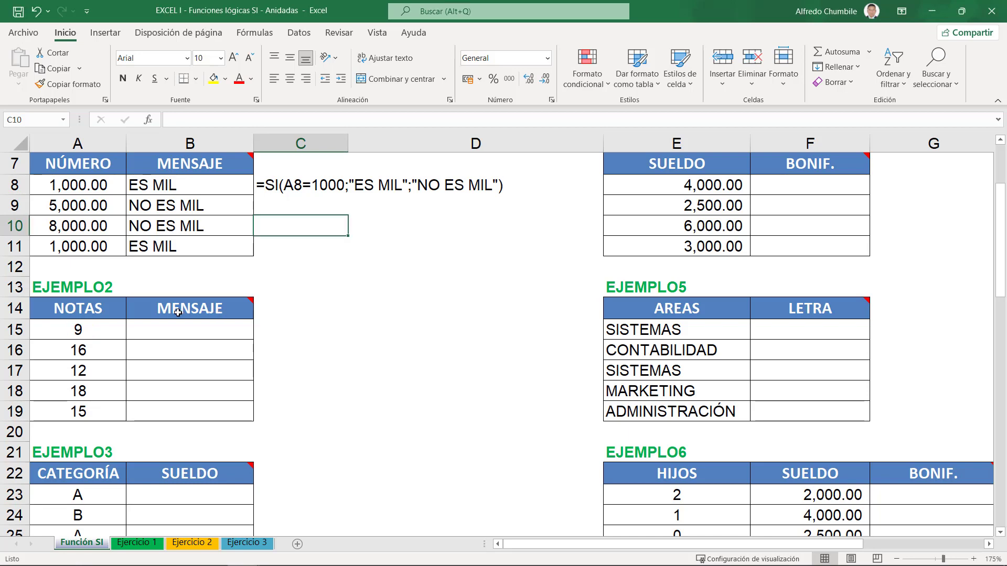
Start an SI formula in B15 of EJEMPLO2 with the condition A15>=13.
click(170, 326)
text(=)
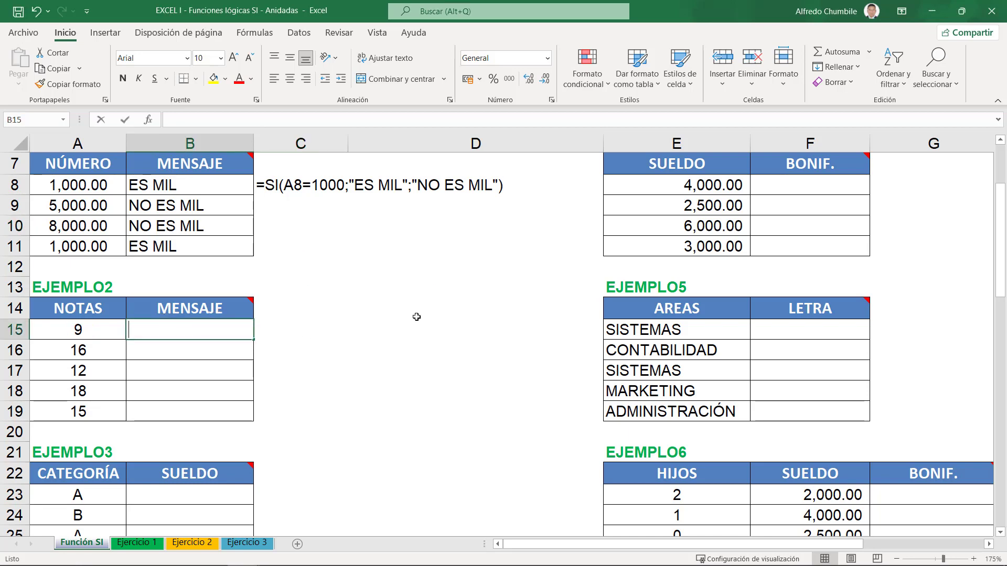
text(SI()
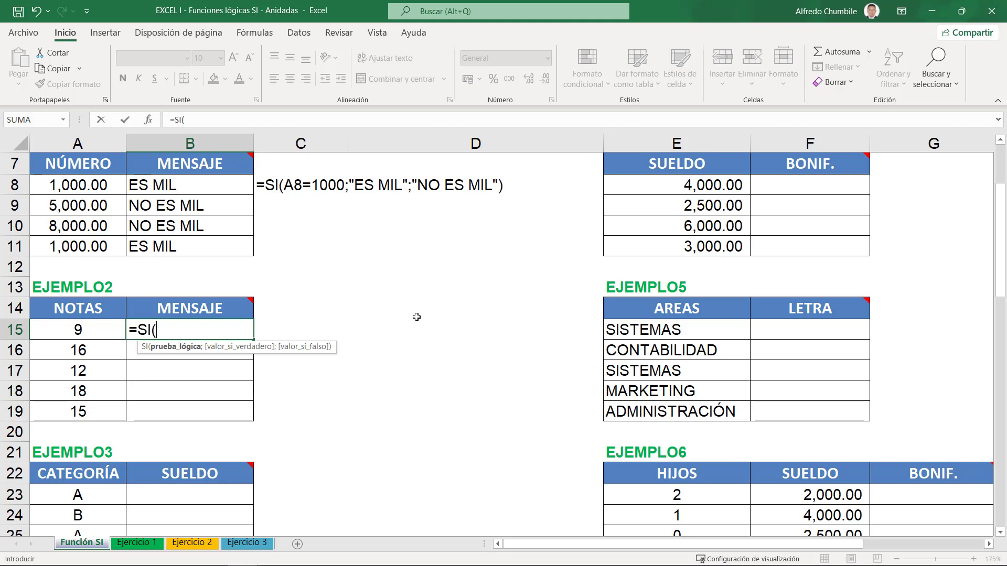
key(Left)
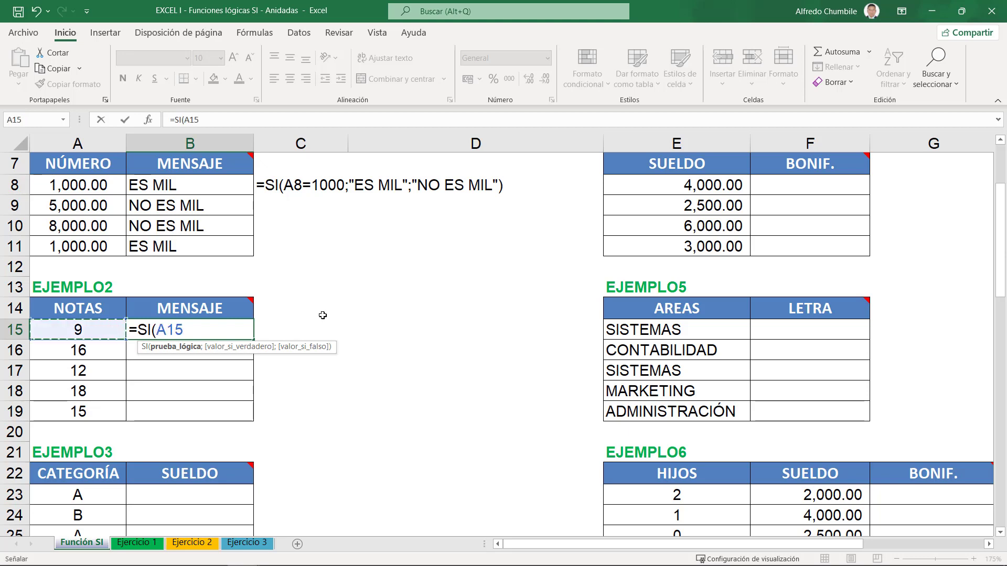
text(>)
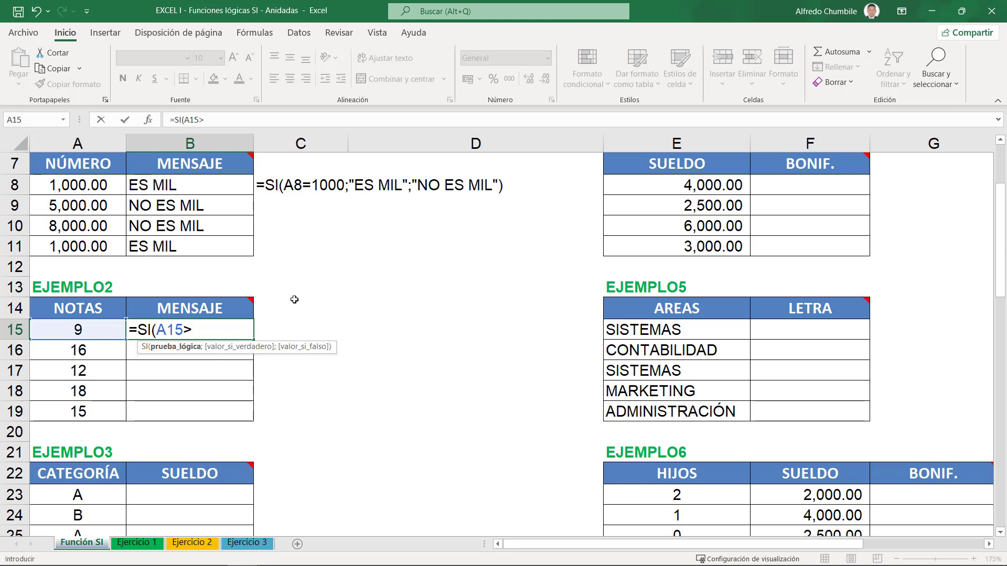
text(=13;)
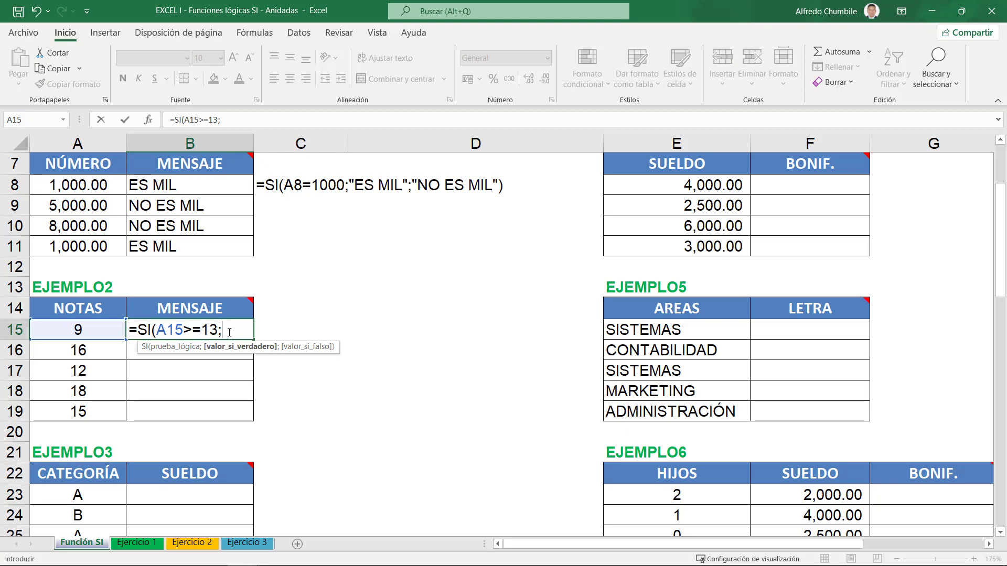
Finish the B15 formula with "APROBADO" if true and "DESAPROBADO" if false, and fill it down to B19.
text("APRO)
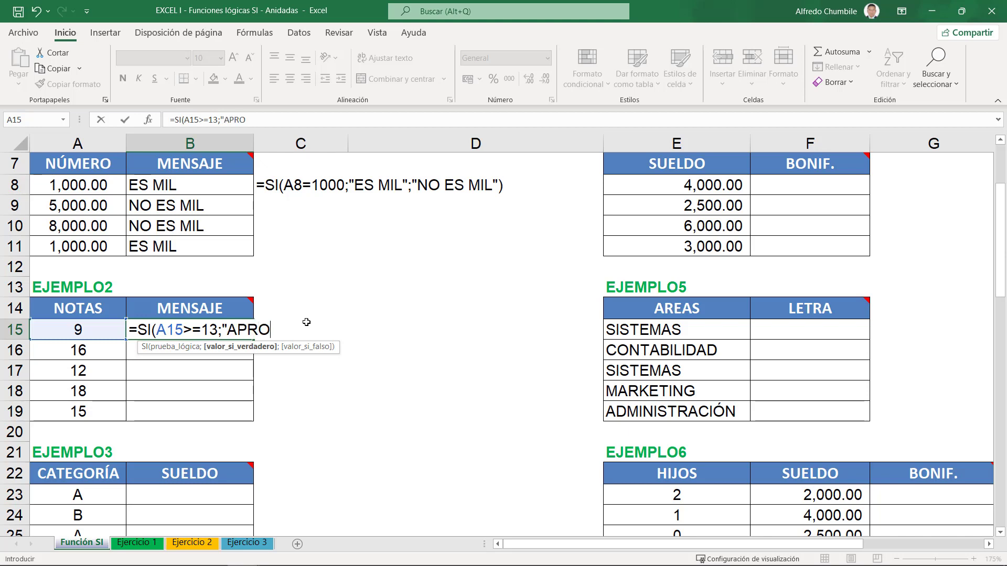
text(BADO";)
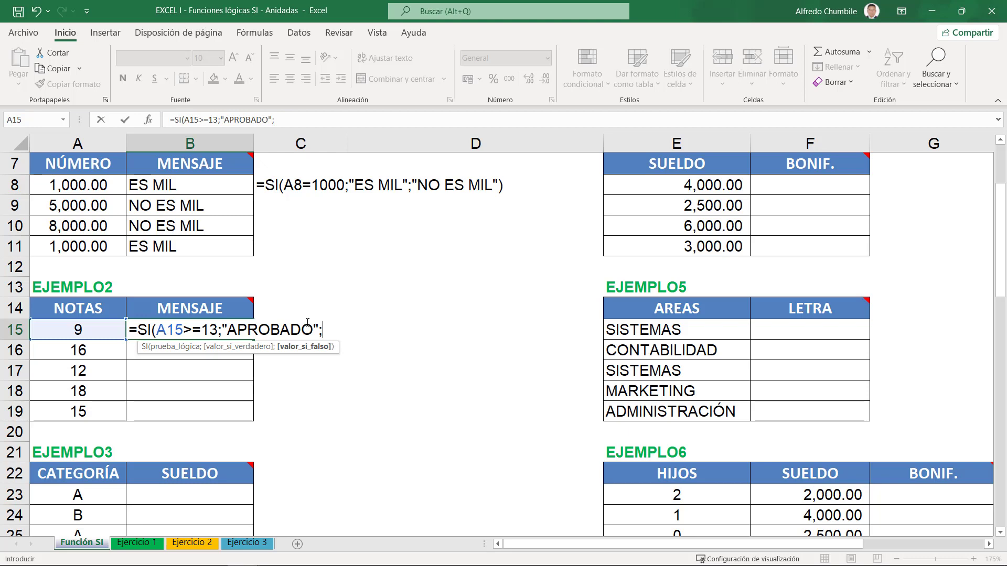
text("DESAPROB)
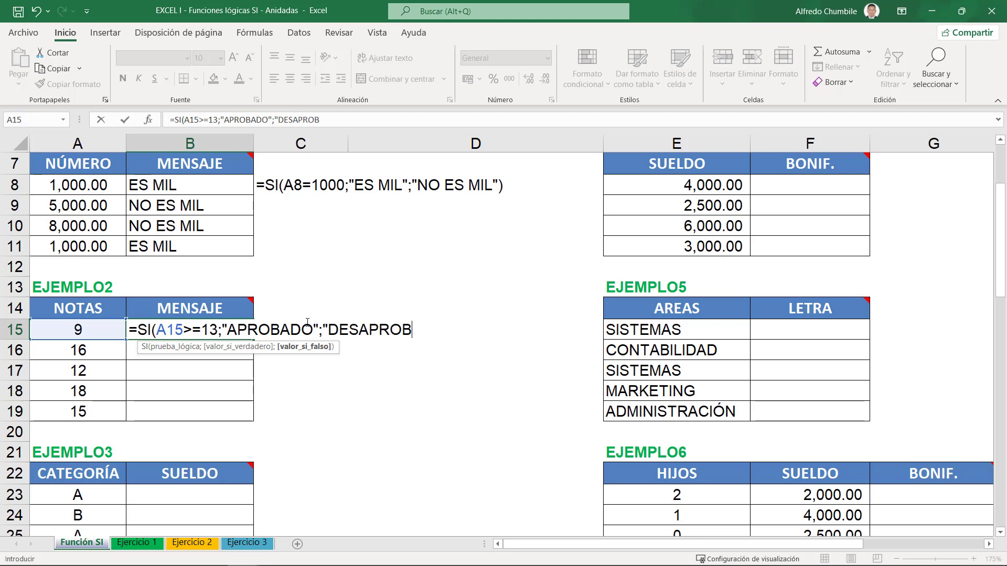
text(ADO"))
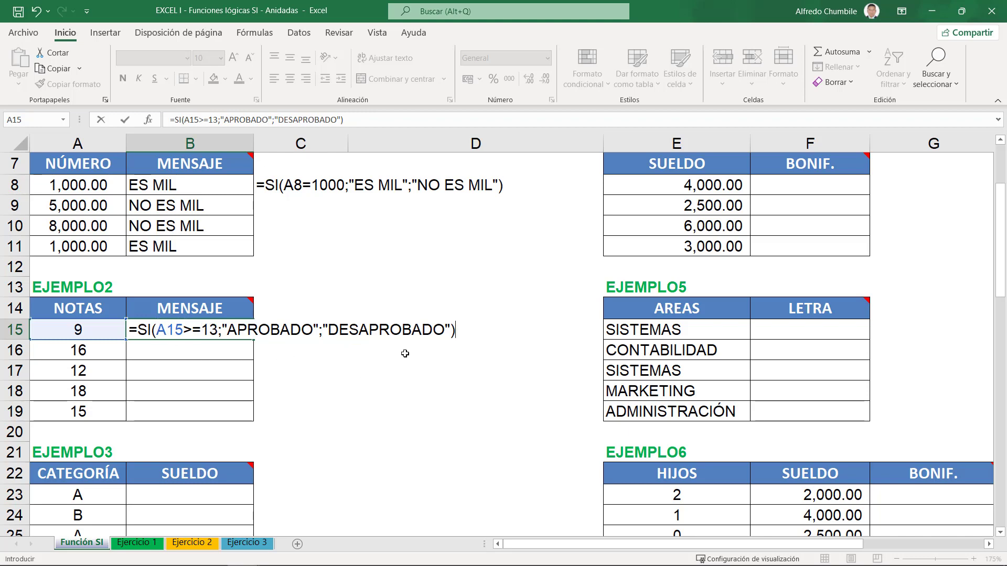
key(Return)
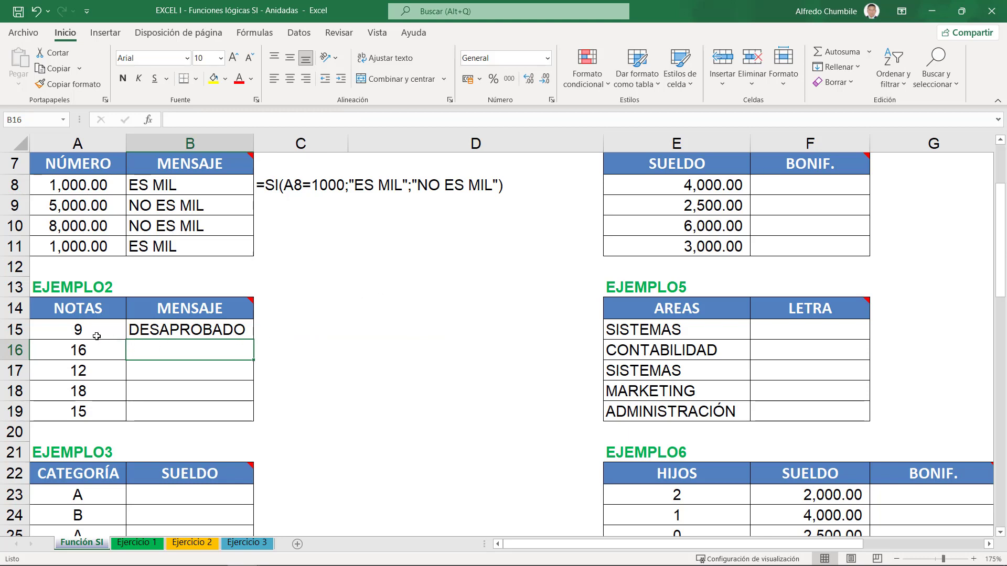
click(241, 338)
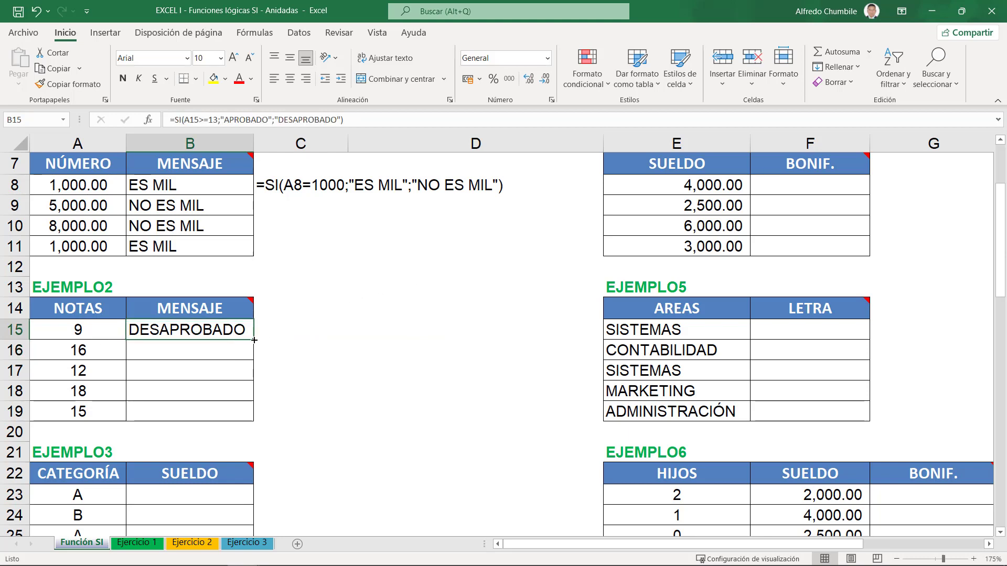
drag(254, 340, 250, 415)
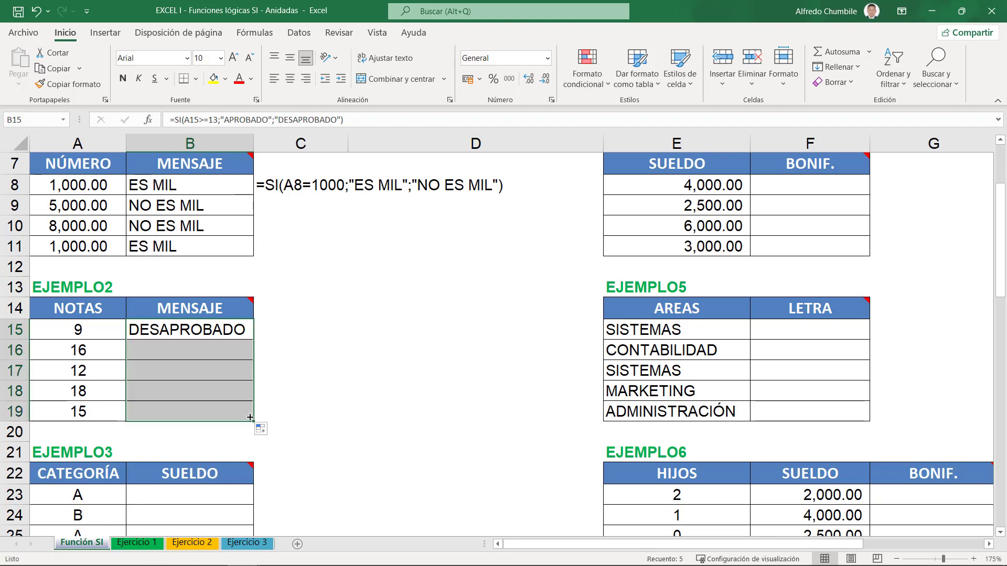
Show the text of the B15 formula in C15 with =FORMULATEXTO(B15).
click(273, 328)
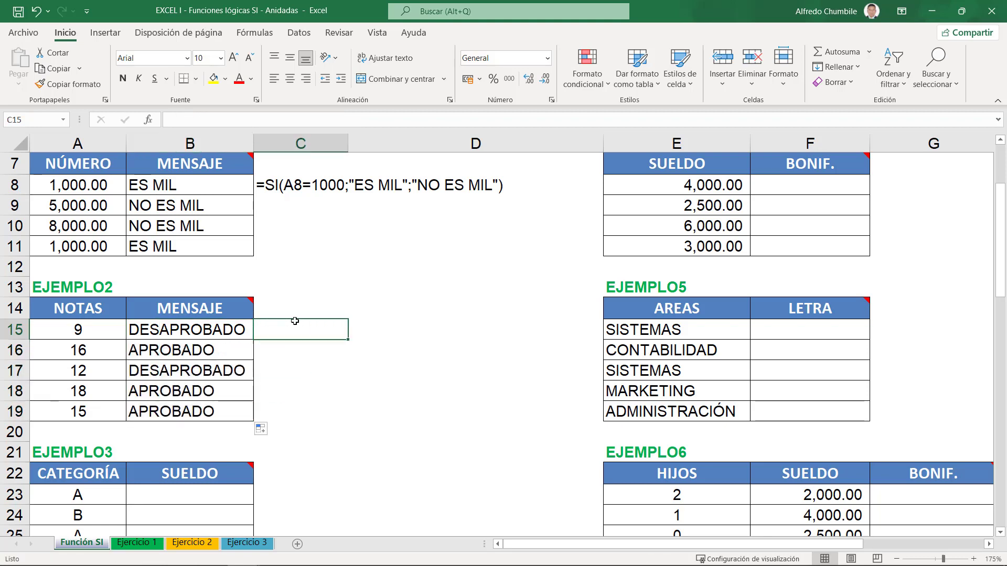
text(=FOR)
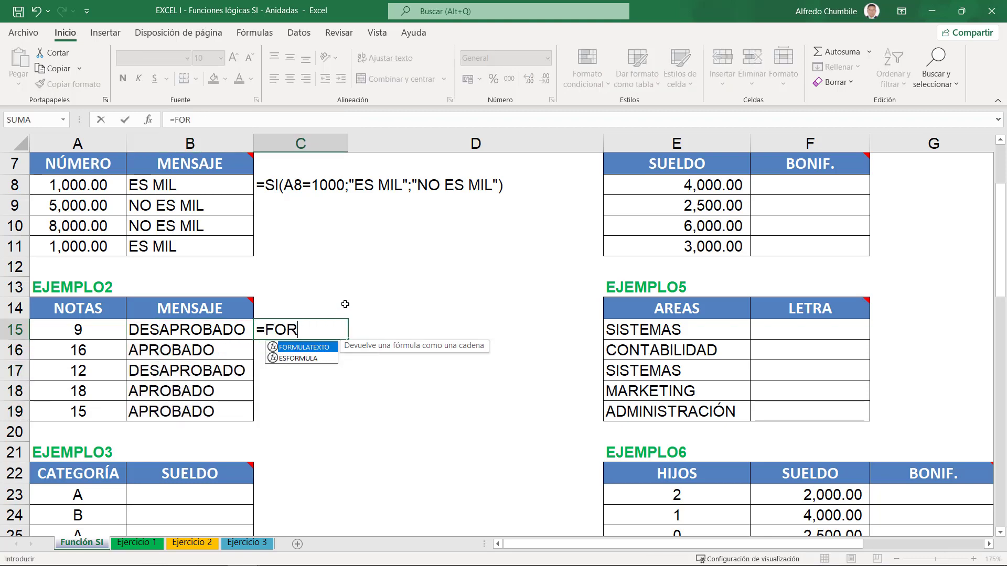
key(Tab)
key(Left)
key(Return)
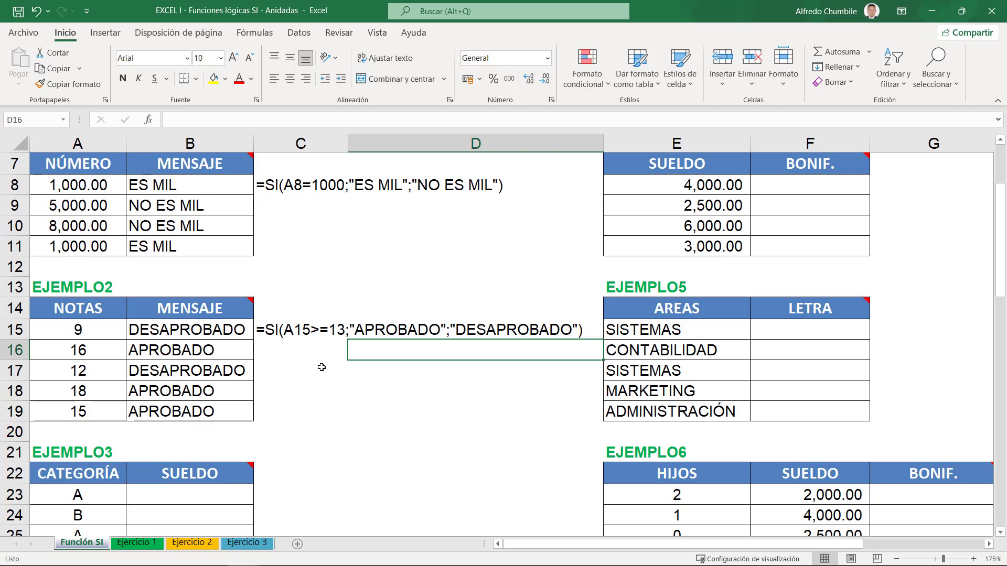
Read the condition in the note attached to the SUELDO header of EJEMPLO3.
scroll(322, 368, down, 2)
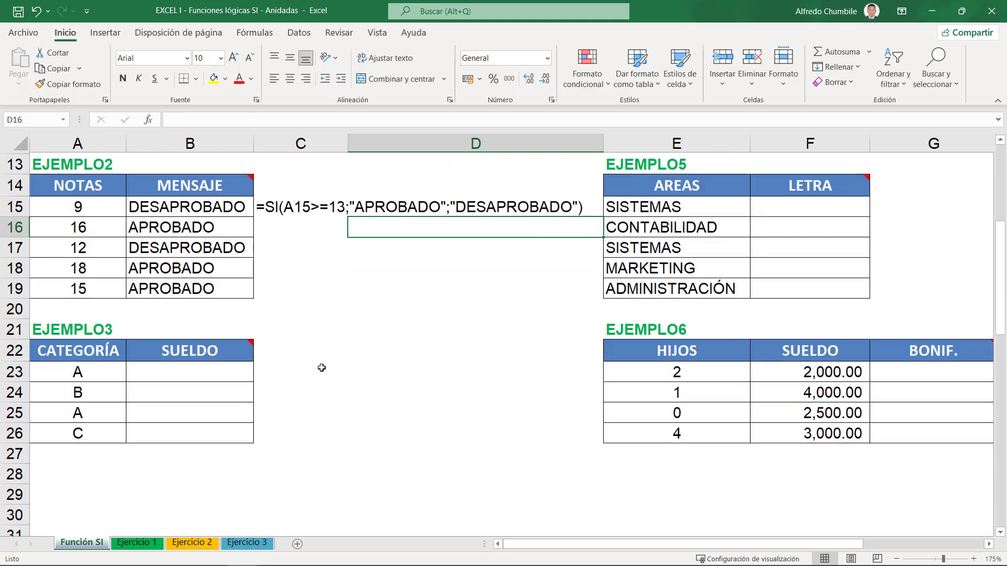
click(222, 355)
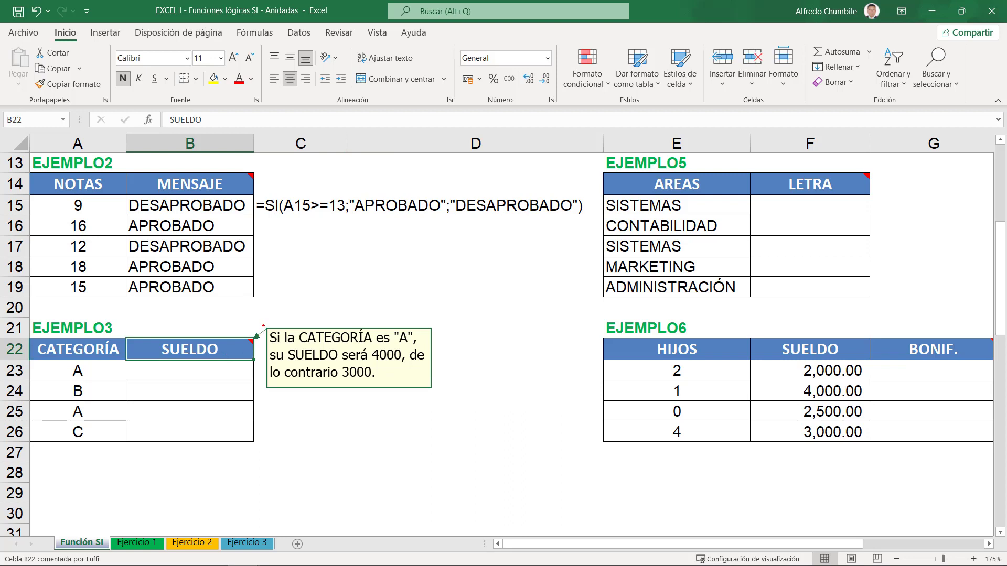
mouse_move(263, 326)
mouse_down()
mouse_move(281, 336)
mouse_move(276, 346)
mouse_move(264, 332)
mouse_up()
mouse_move(65, 361)
mouse_down()
mouse_move(87, 367)
mouse_move(64, 369)
mouse_move(91, 380)
mouse_up()
key(Escape)
Enter the formula =SI(A23="A";4000;3000) in B23, the first SUELDO cell of EJEMPLO3.
click(149, 367)
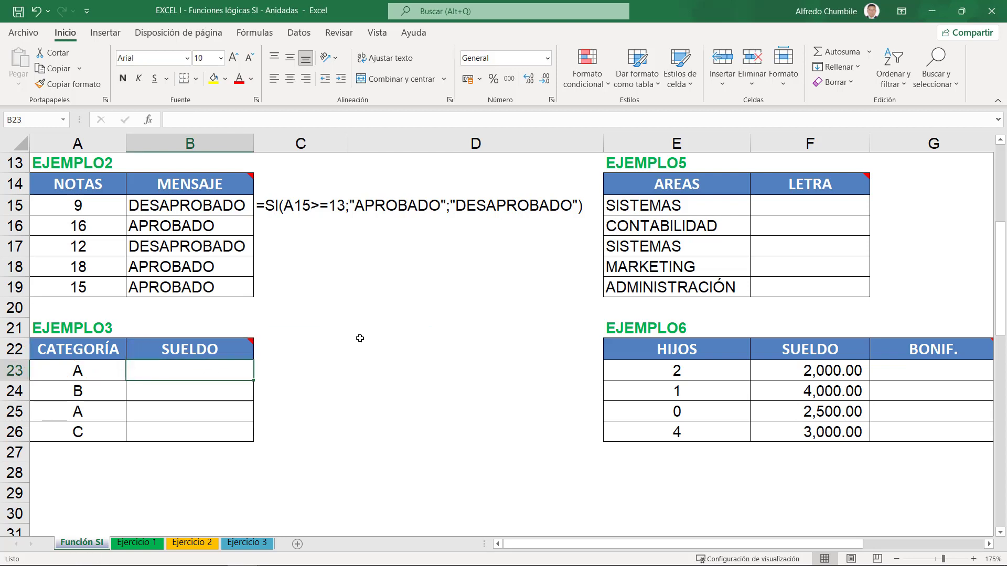
text(=SI()
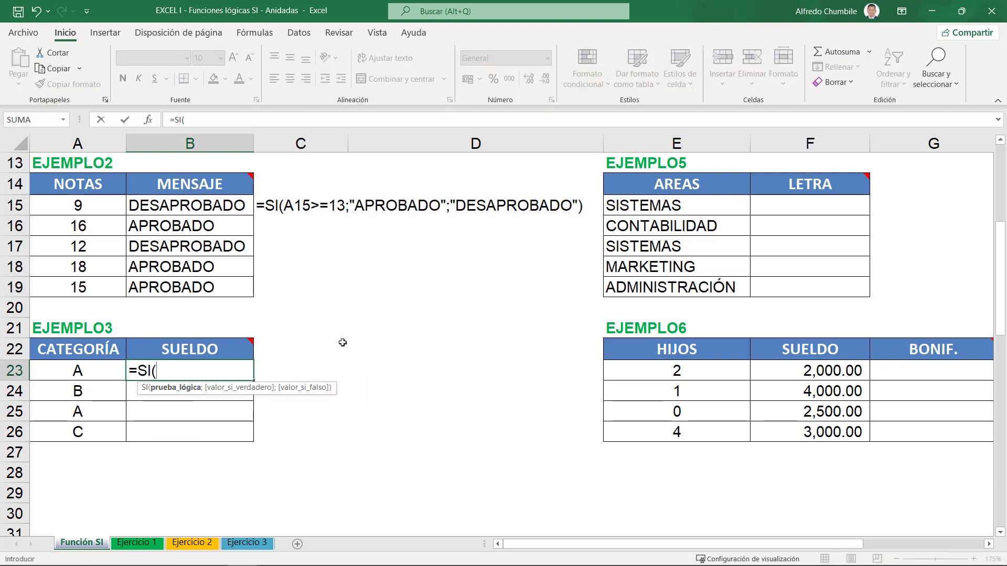
click(102, 374)
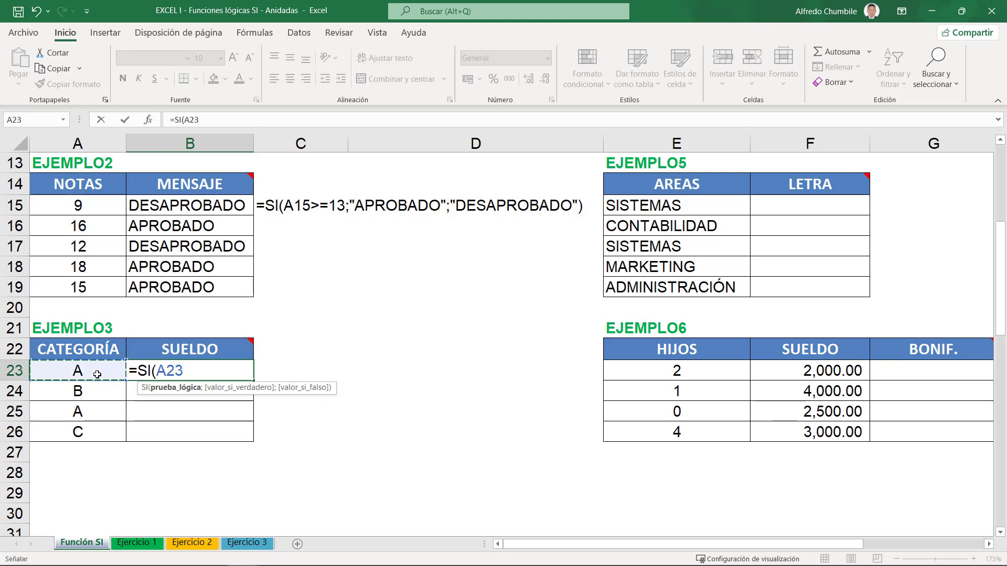
text(=)
text("A)
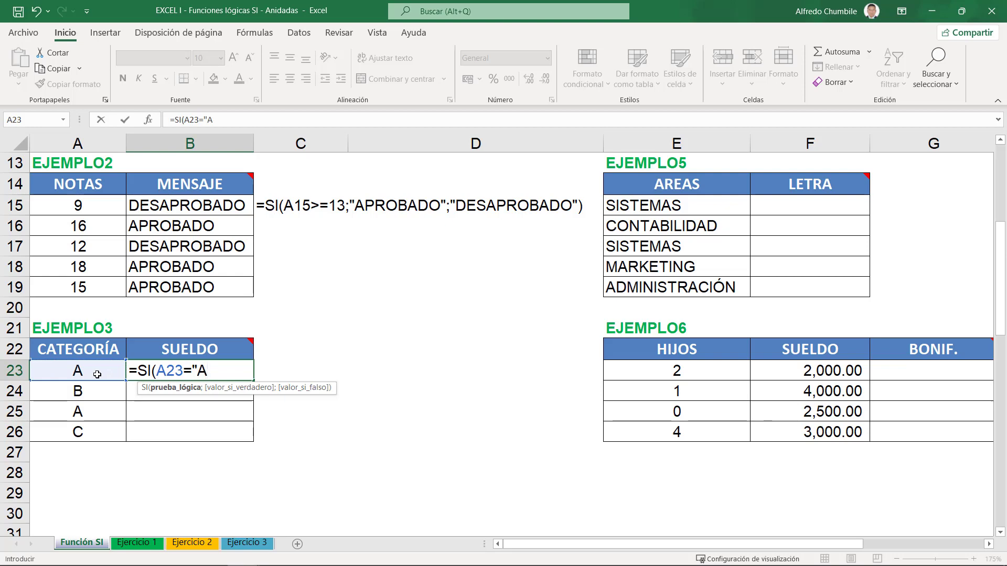
text(";)
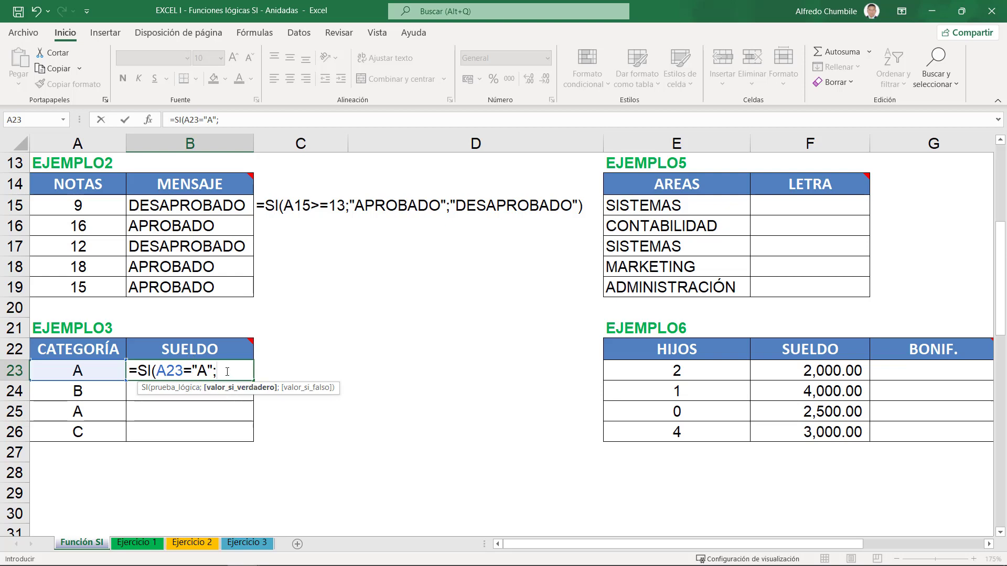
text(4000)
text(;)
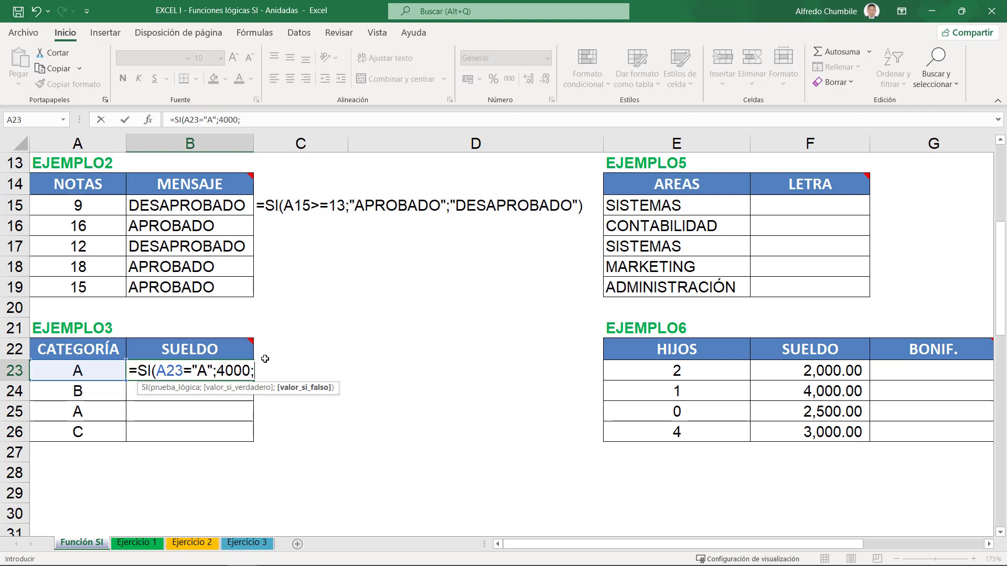
text(3000))
key(Return)
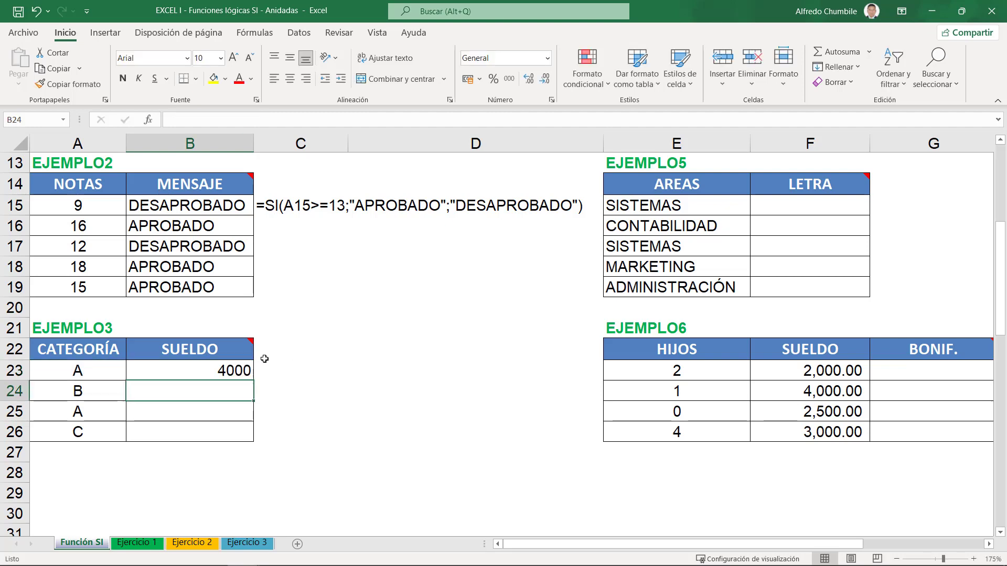
Fill the B23 formula down to B26 and apply the thousands-separator number format to the filled SUELDO cells.
click(245, 376)
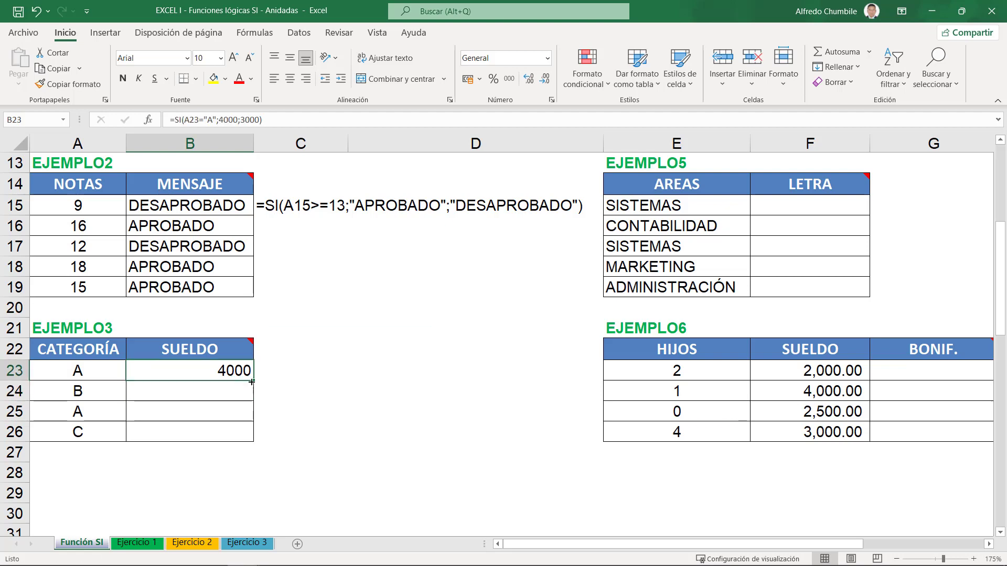
drag(253, 380, 249, 440)
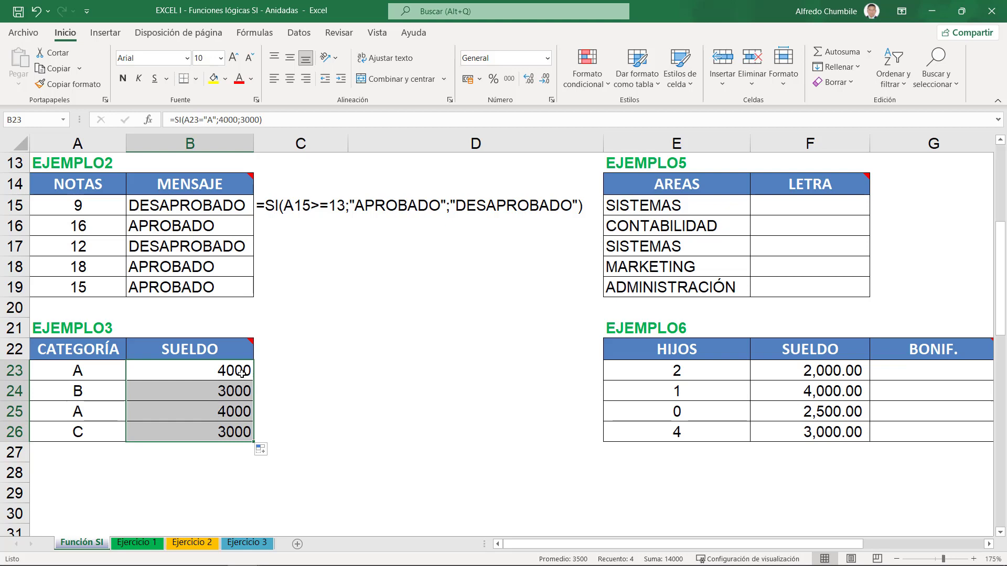
click(508, 80)
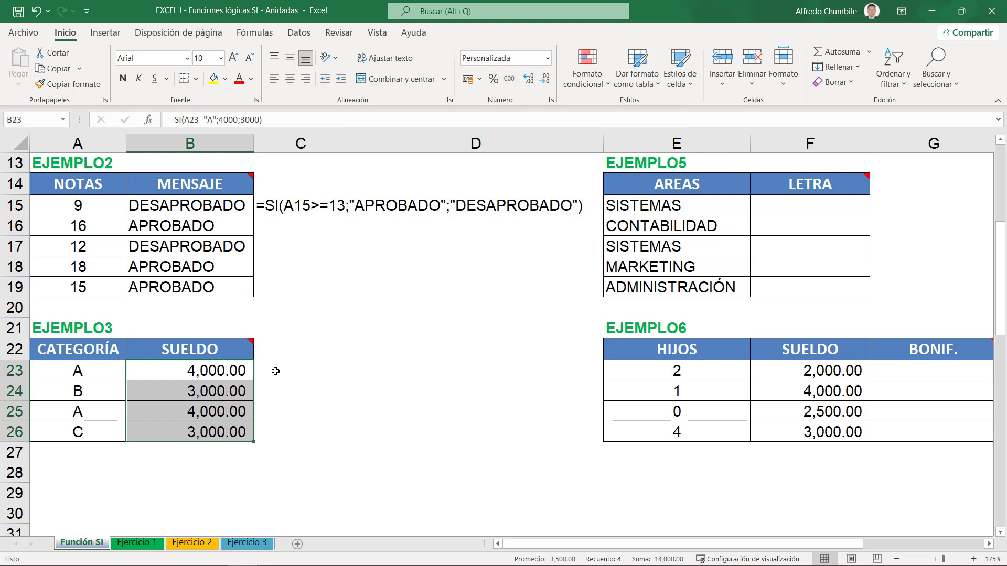
Show the text of the B23 formula in C23 with =FORMULATEXTO(B23).
click(315, 369)
text(=FOR)
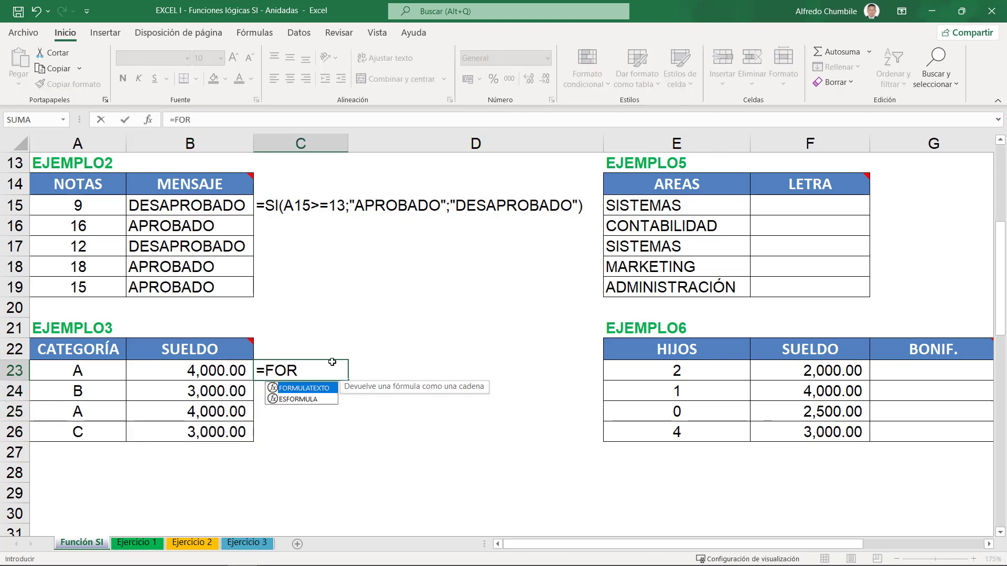
key(Tab)
key(Left)
key(Return)
key(Right)
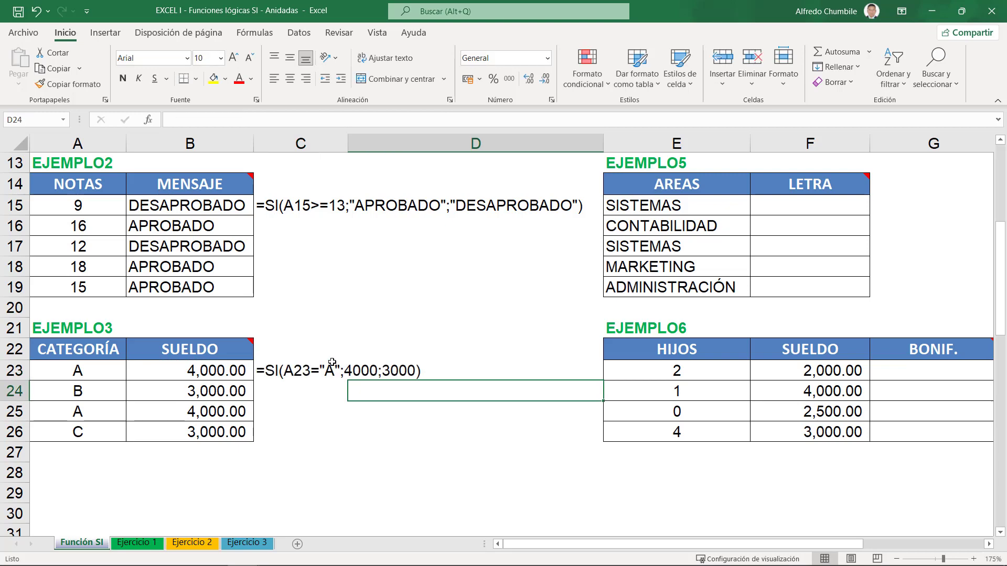
click(345, 406)
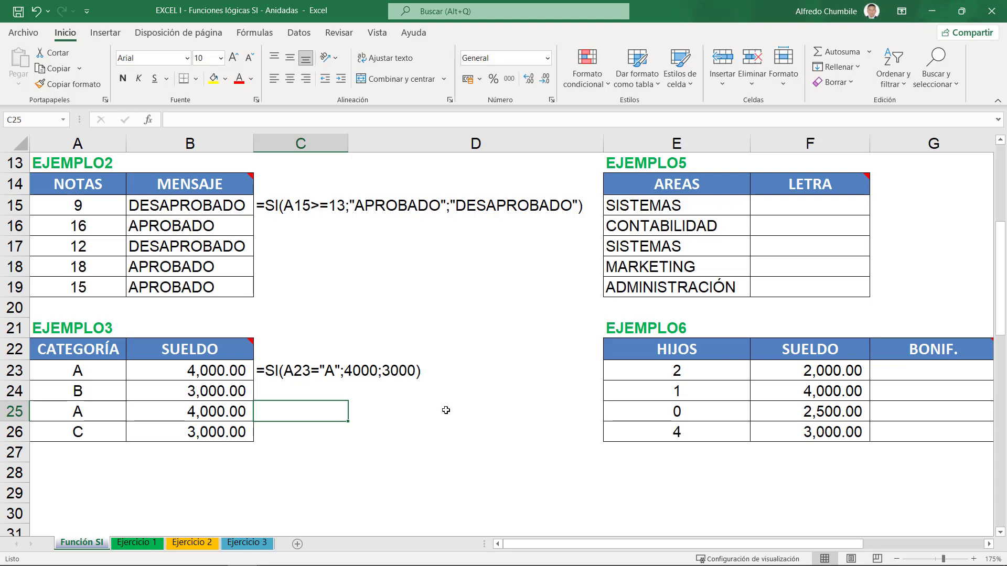
Read the condition in the note attached to the BONIF. header of EJEMPLO4.
scroll(446, 410, up, 3)
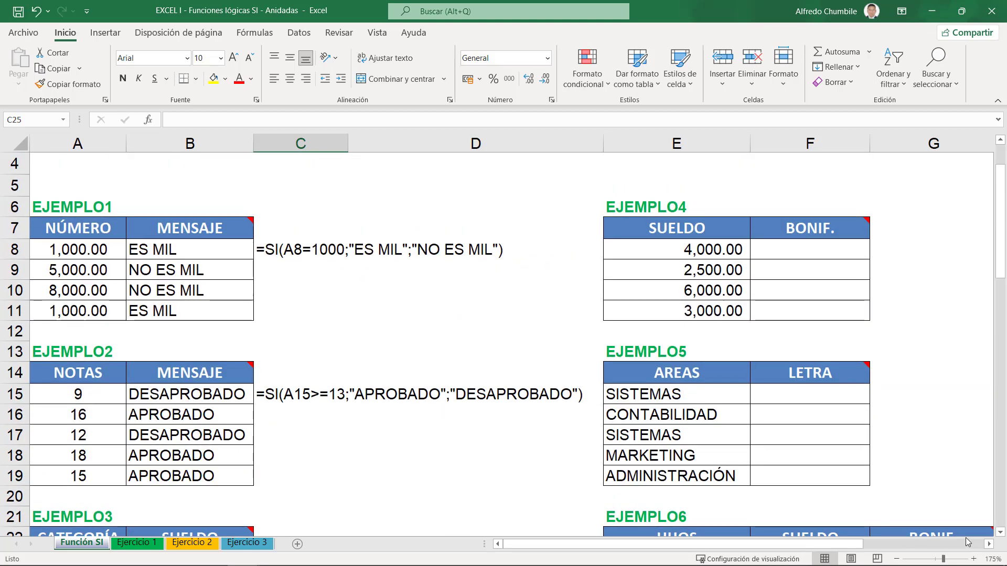
click(989, 543)
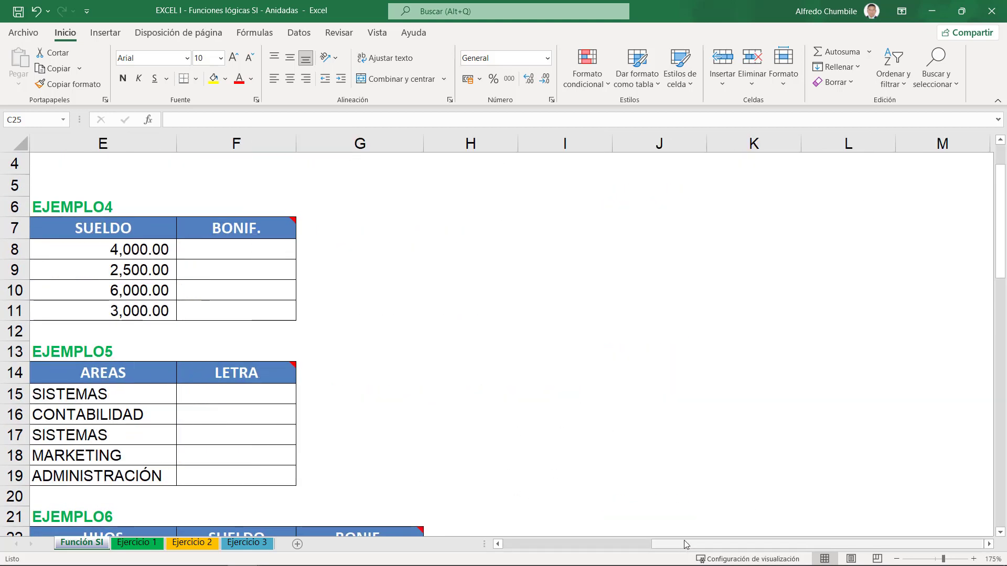
mouse_move(250, 229)
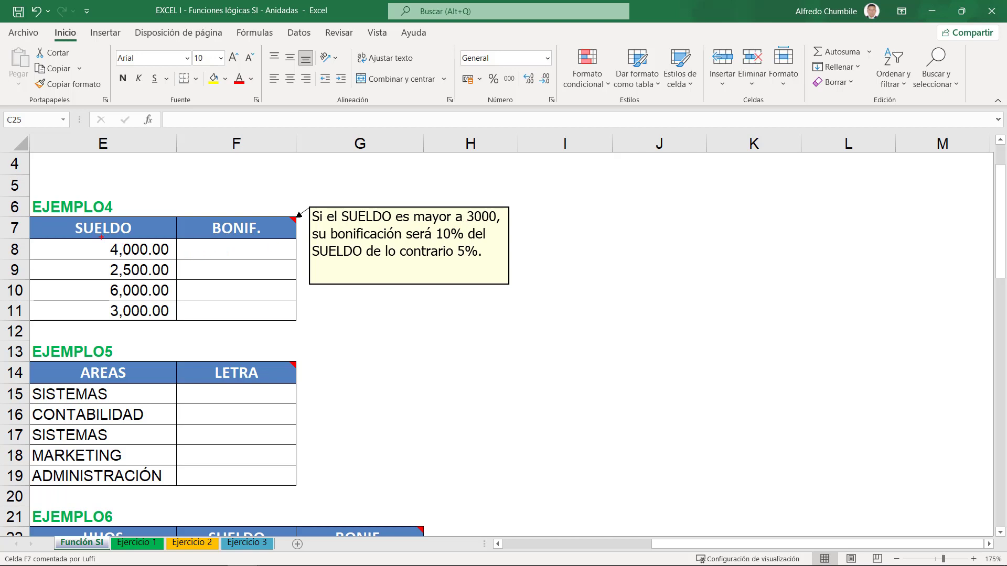
drag(101, 238, 173, 260)
drag(217, 249, 269, 250)
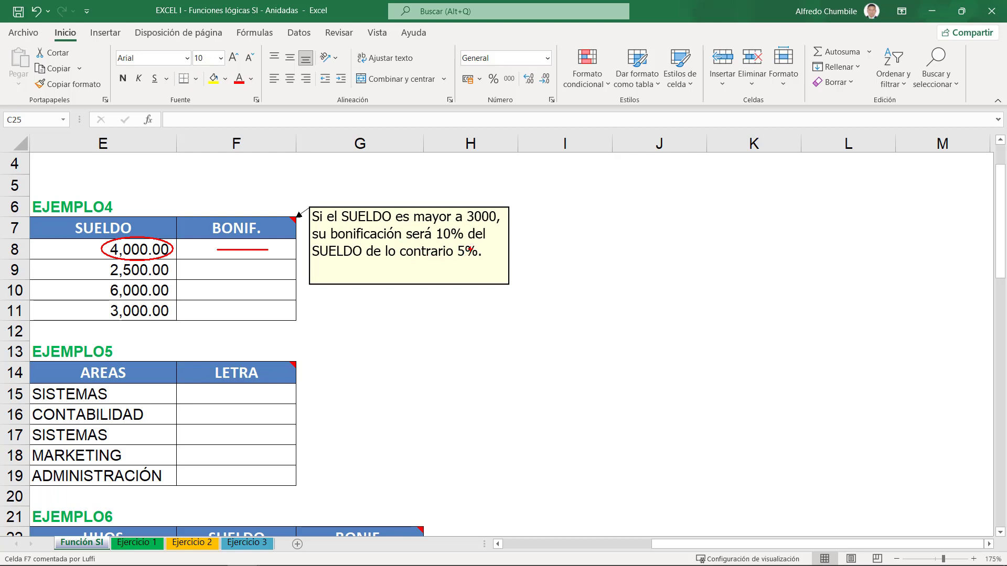
key(Escape)
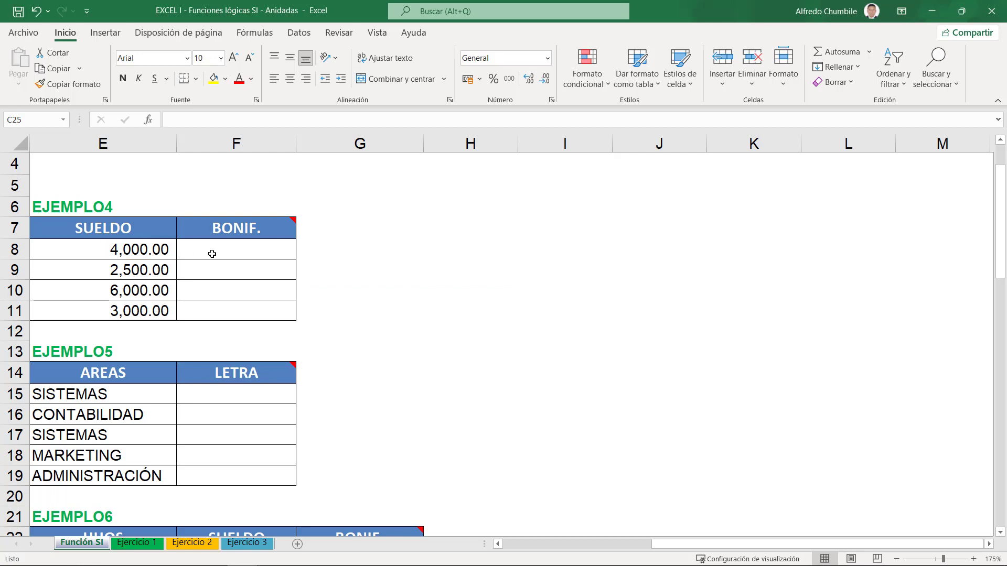
Enter the formula =SI(E8>3000;E8*10%;E8*5%) in F8, the first BONIF. cell of EJEMPLO4.
click(209, 252)
key(F2)
text(=)
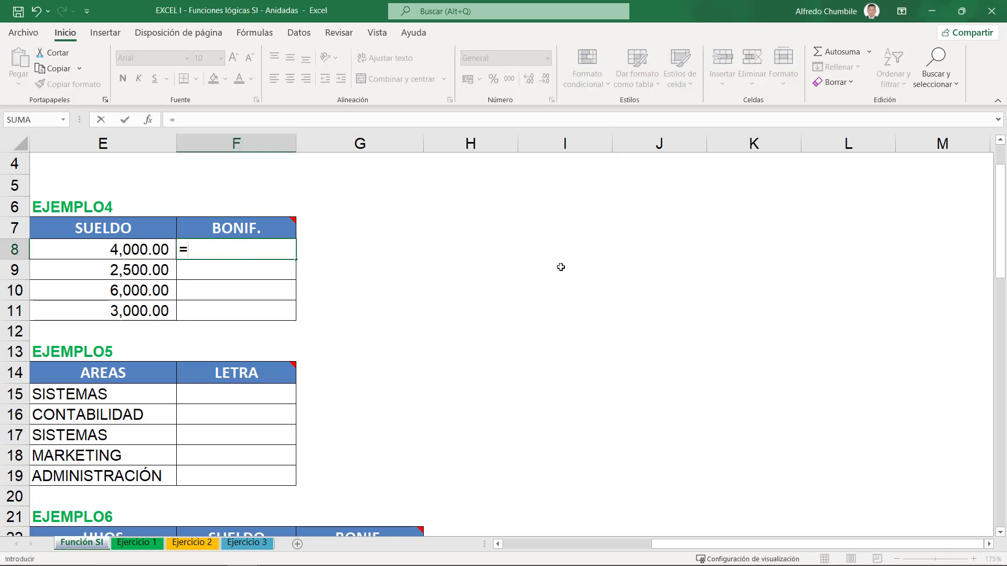
text(SI()
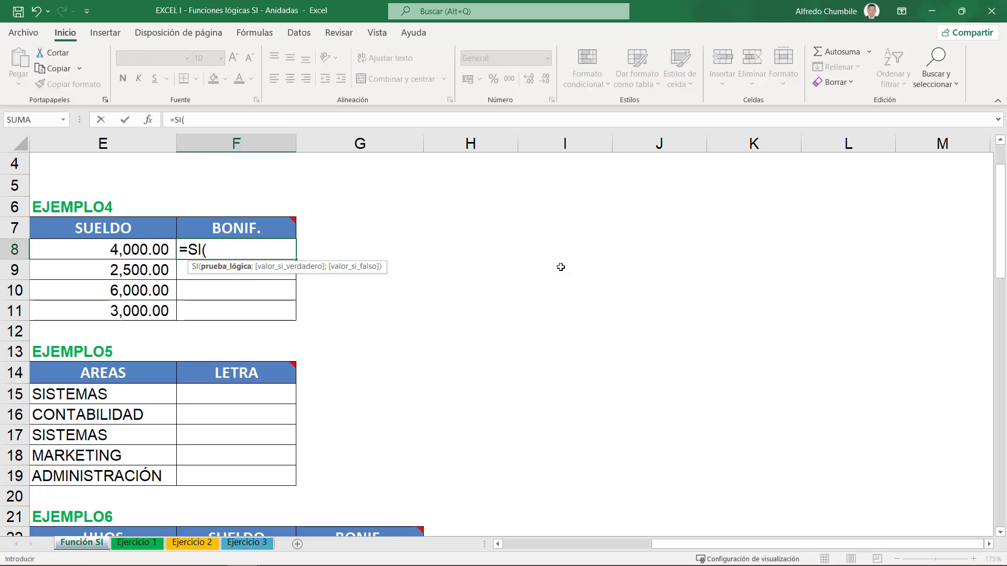
click(158, 250)
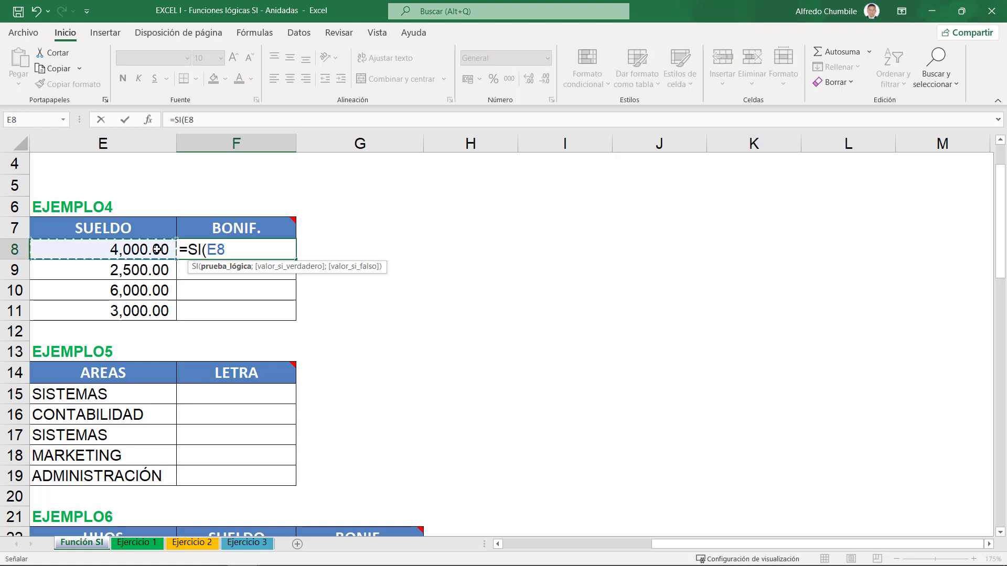
text(>)
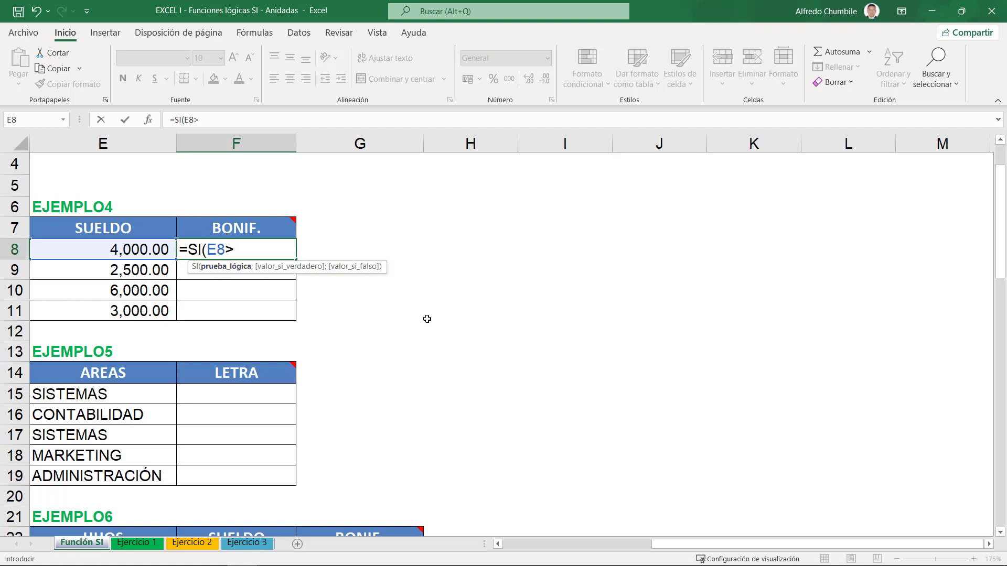
text(3000;)
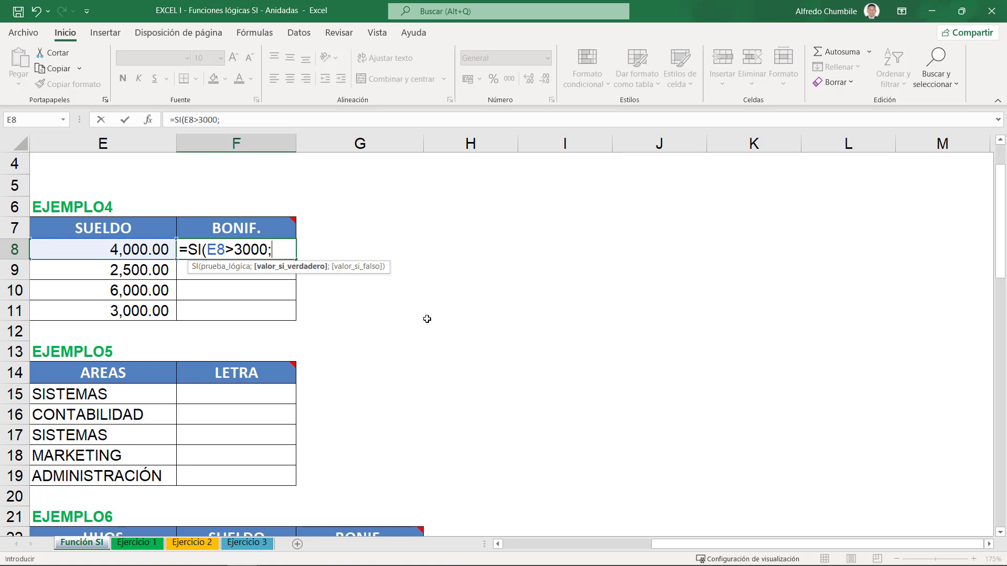
click(145, 254)
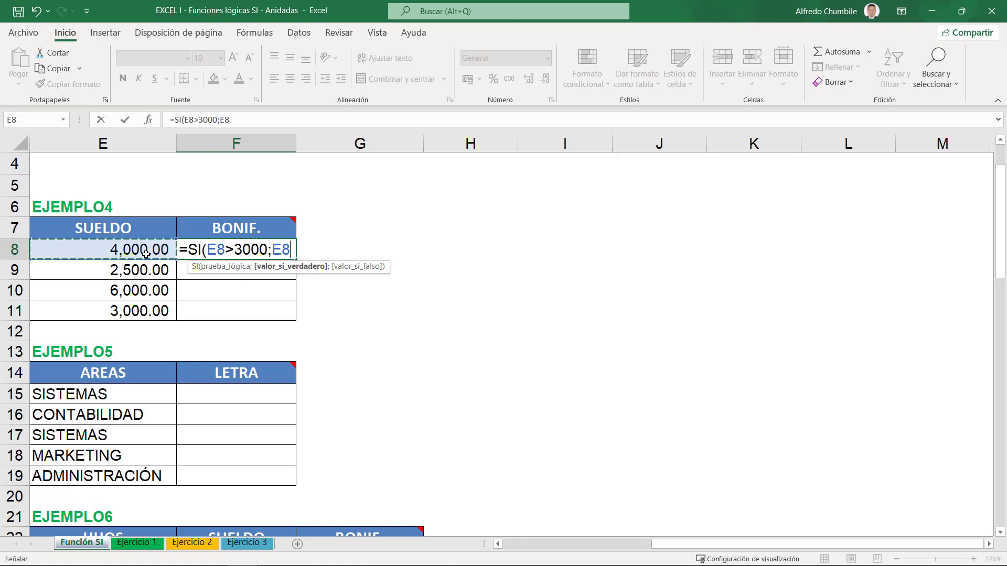
text(*10)
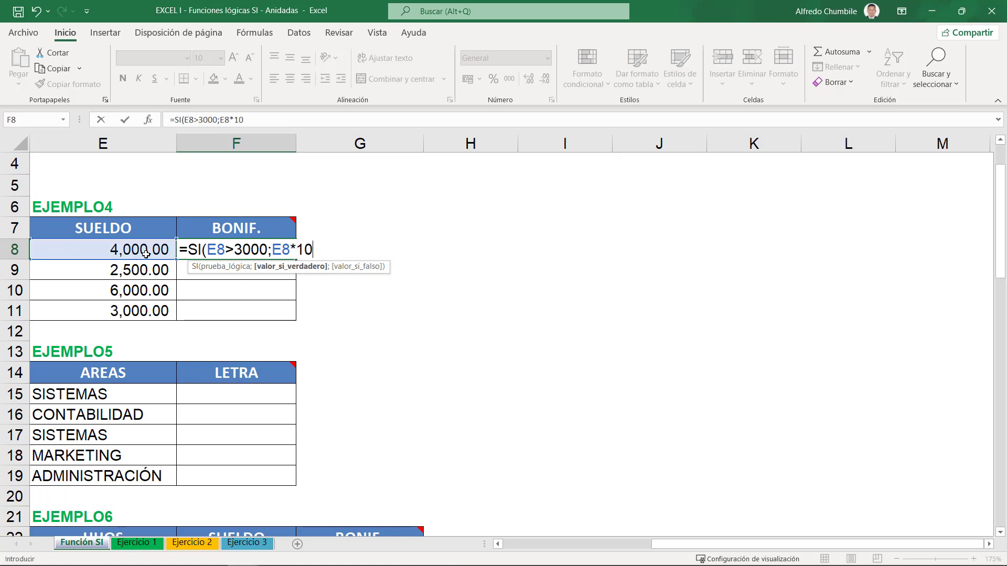
text(%;)
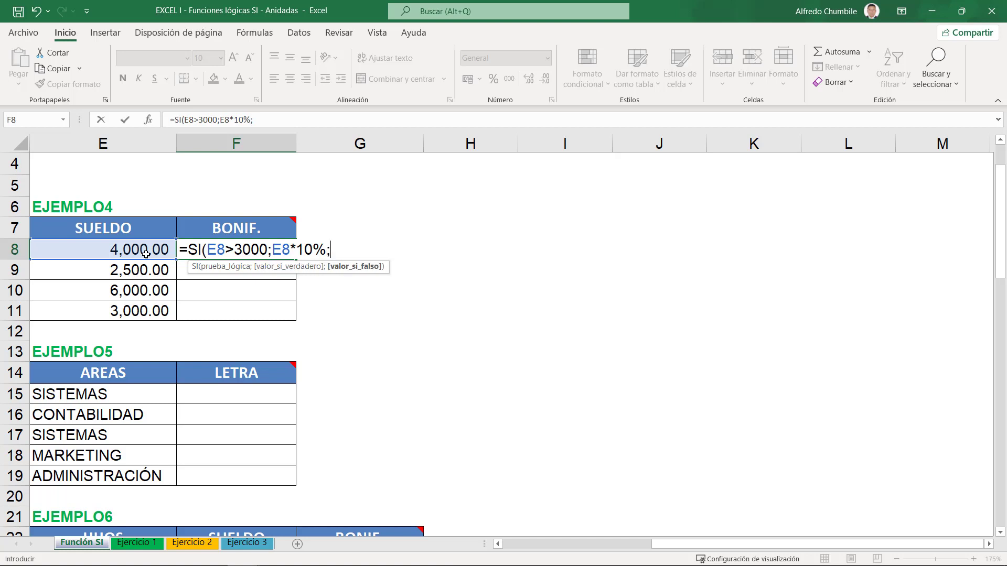
click(146, 255)
text(*)
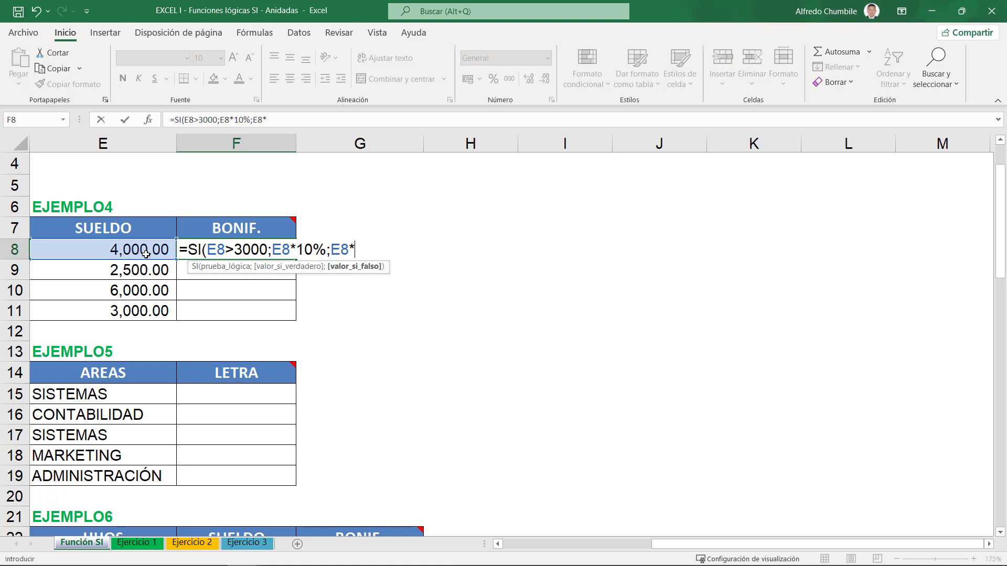
text(5%))
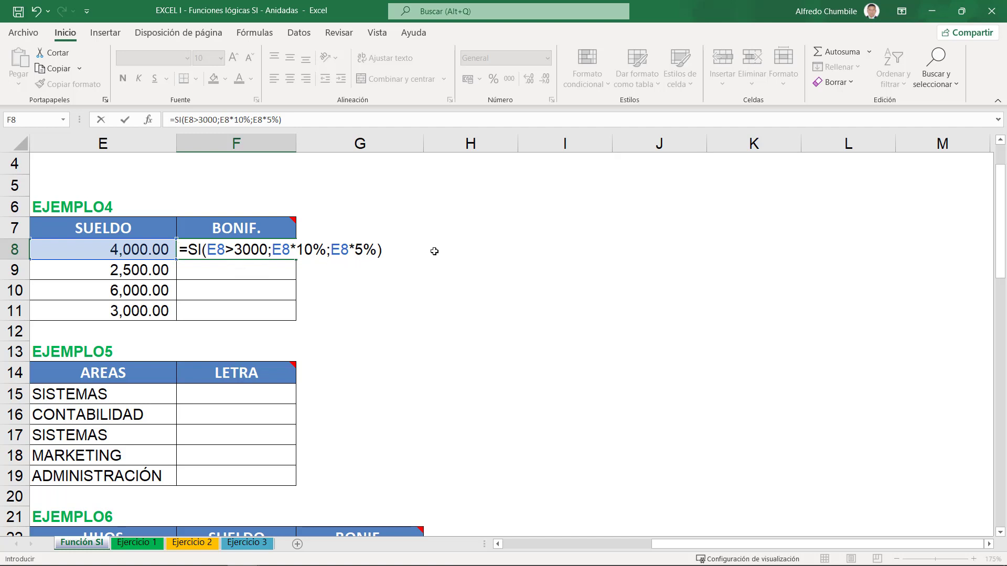
key(Return)
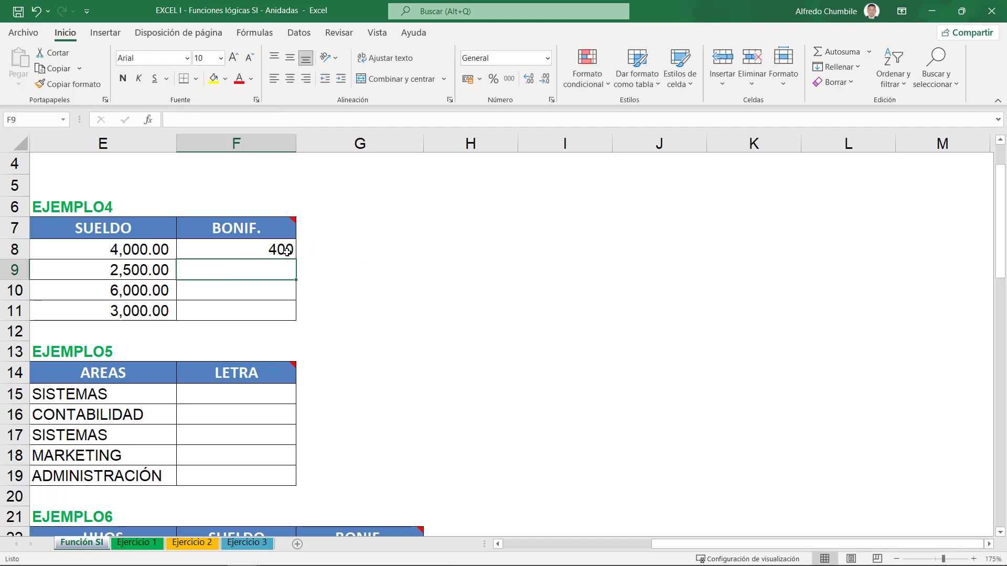
Fill the F8 formula down to F11 and apply the thousands-separator number format to the filled BONIF. cells.
click(287, 251)
drag(296, 260, 296, 320)
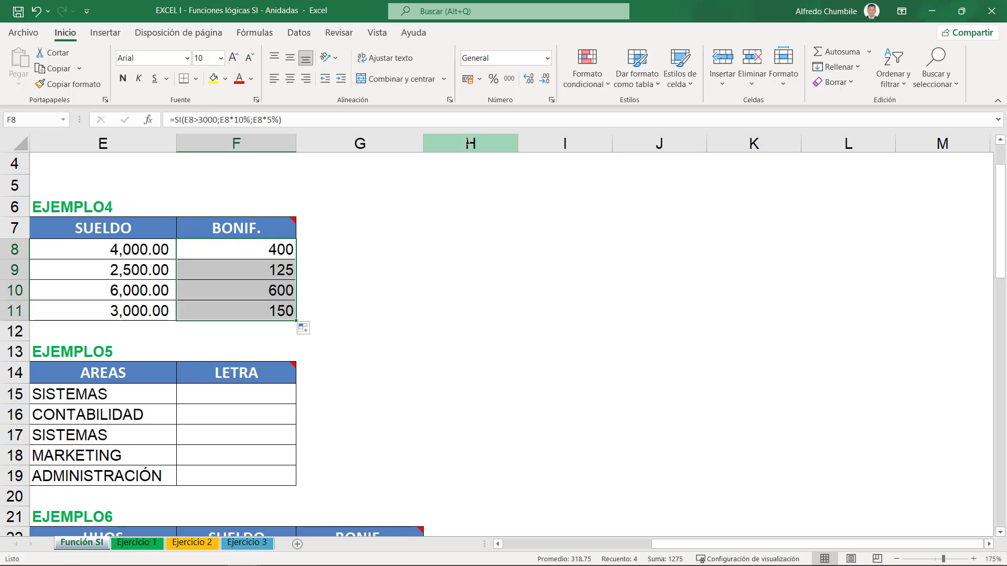
click(509, 79)
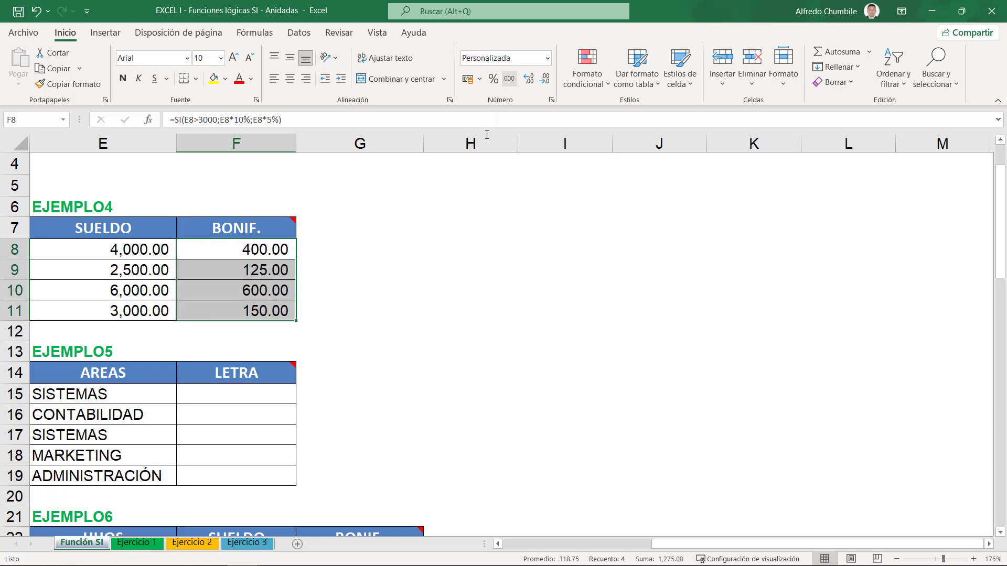
Show the text of the F8 formula in G8 with =FORMULATEXTO(F8).
click(326, 249)
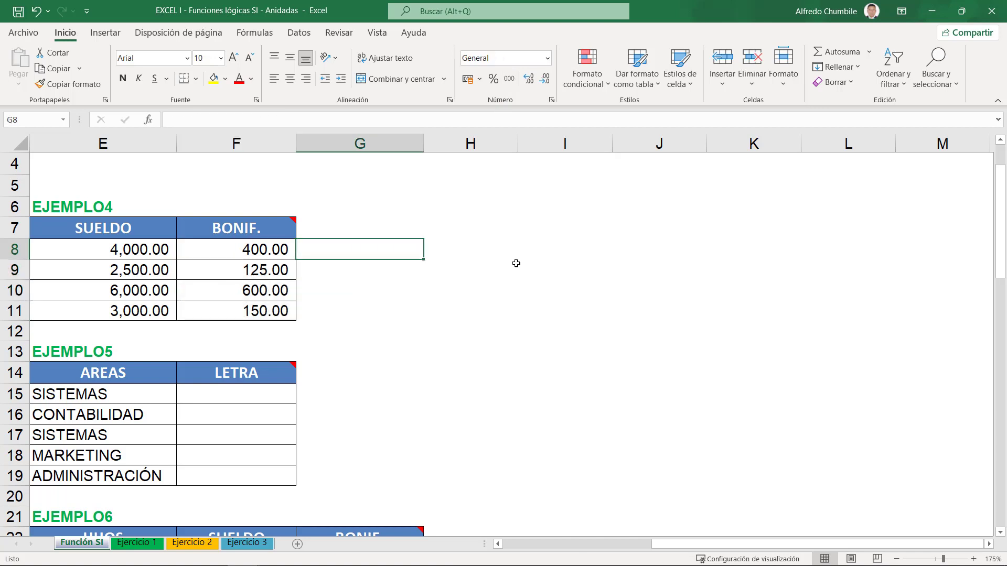
text(=FOR)
key(Tab)
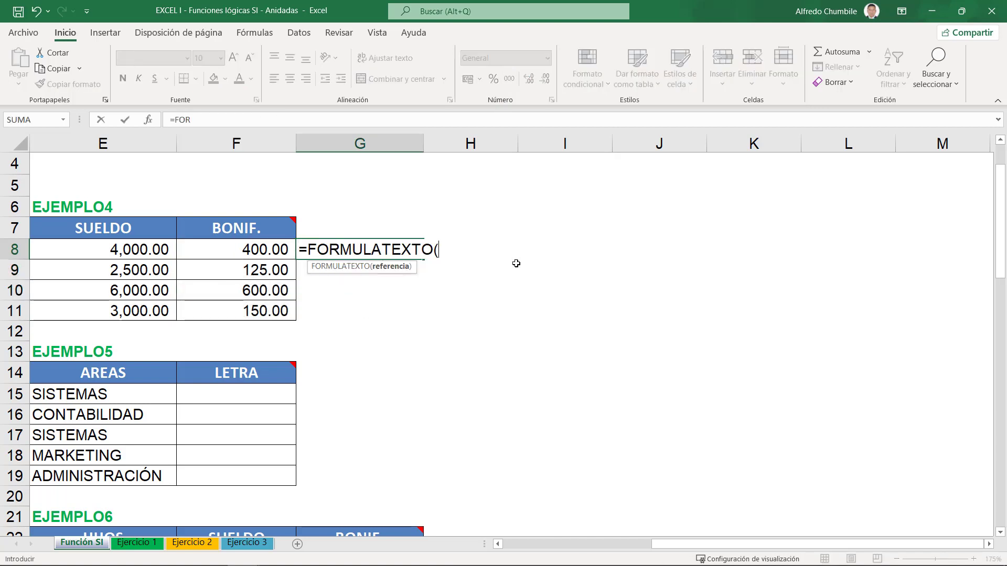
text(F8)
click(516, 264)
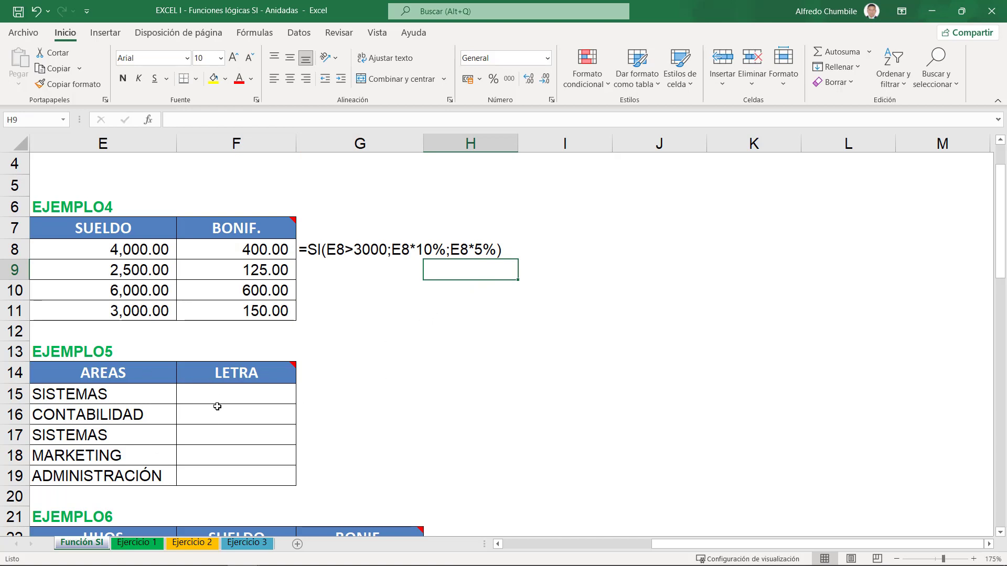
Read the condition in the note attached to the LETRA header of EJEMPLO5.
scroll(217, 407, down, 1)
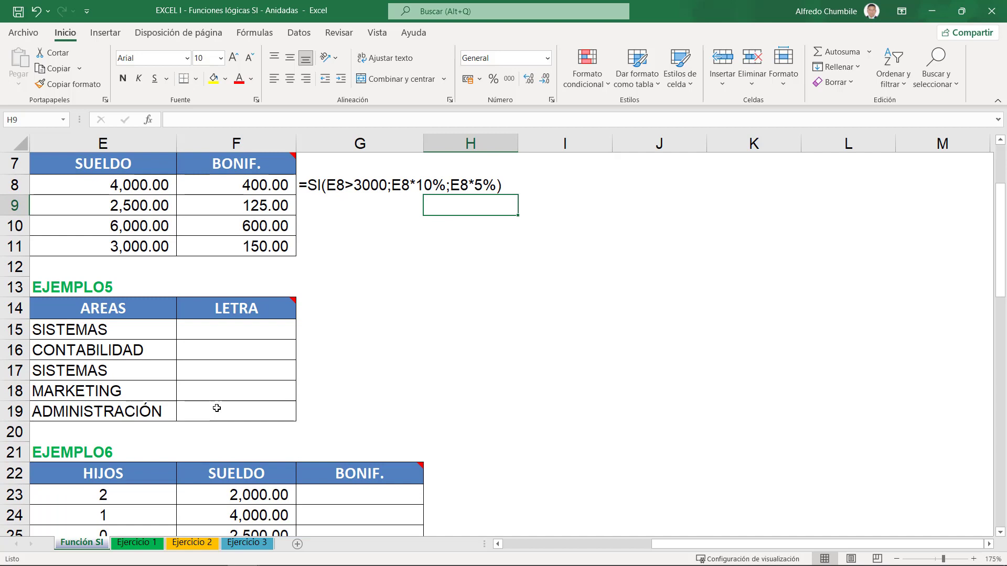
scroll(217, 408, down, 1)
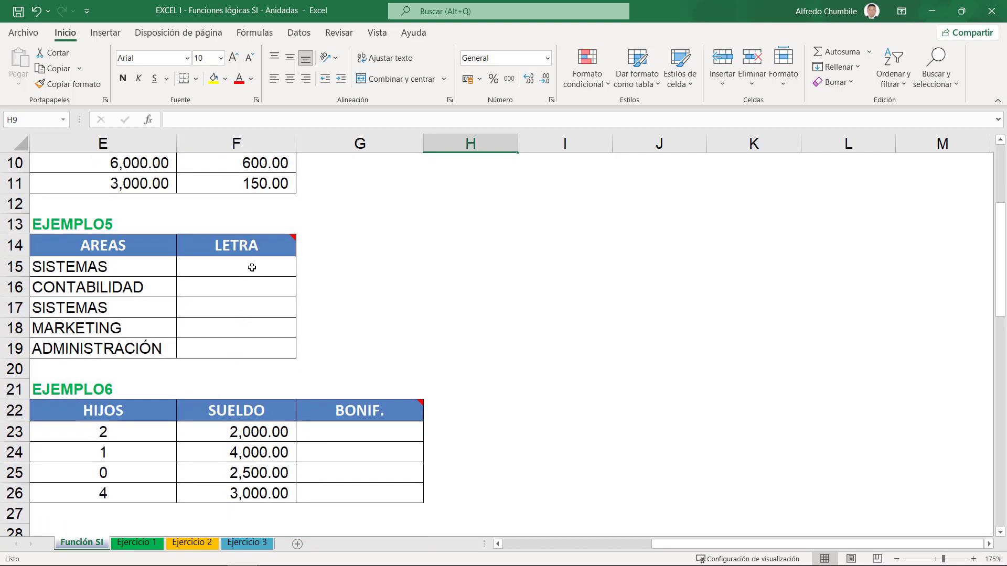
mouse_move(257, 250)
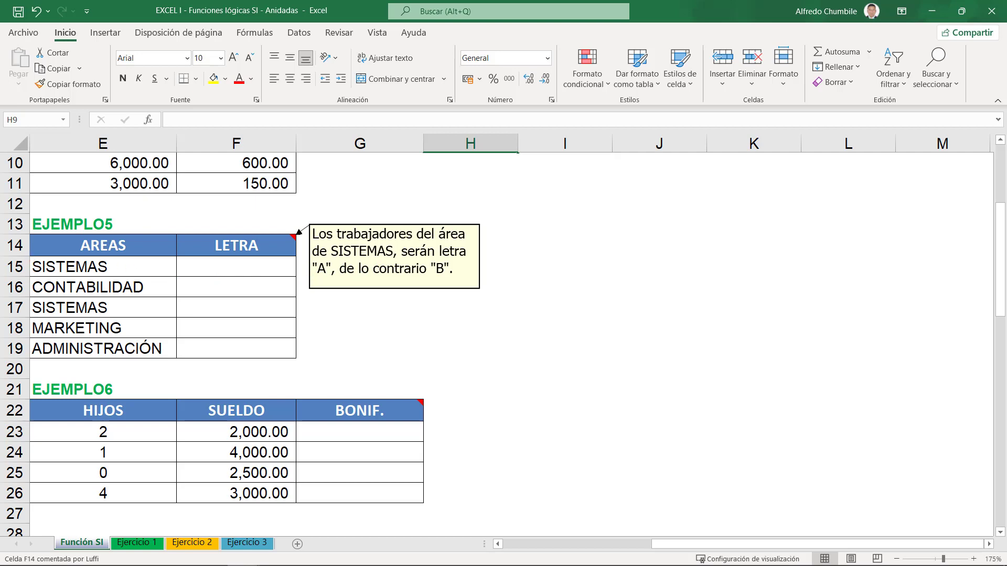
mouse_move(31, 263)
mouse_down()
mouse_move(100, 273)
mouse_move(32, 266)
mouse_up()
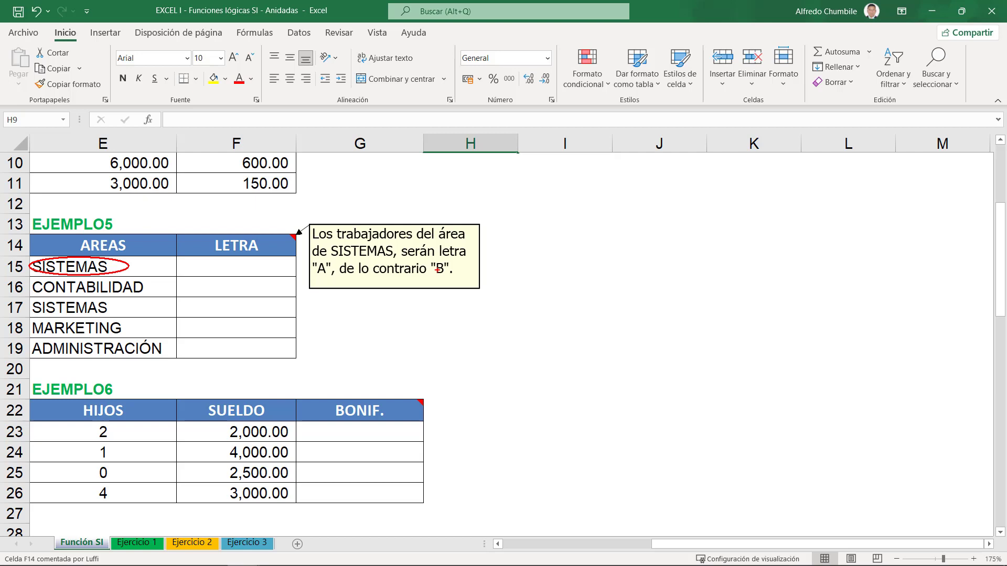
key(Escape)
Enter the formula =SI(E15="SISTEMAS";"A";"B") in F15, the first LETRA cell of EJEMPLO5.
click(233, 267)
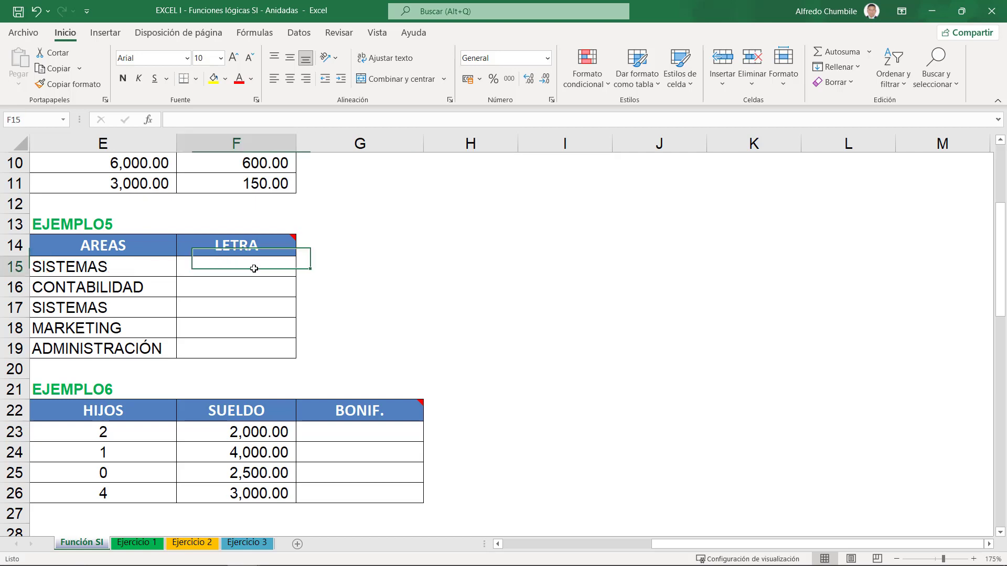
text(=SI()
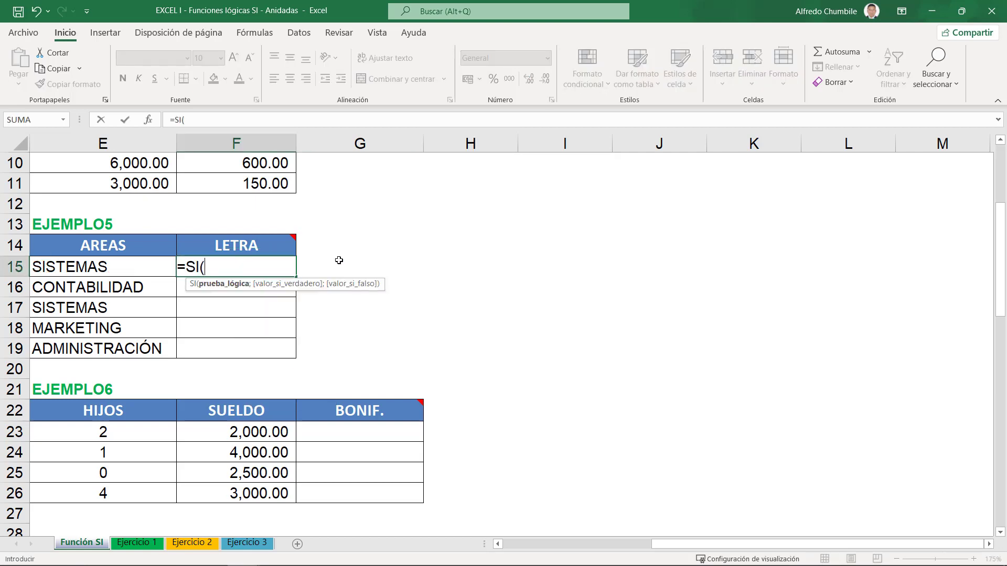
click(121, 269)
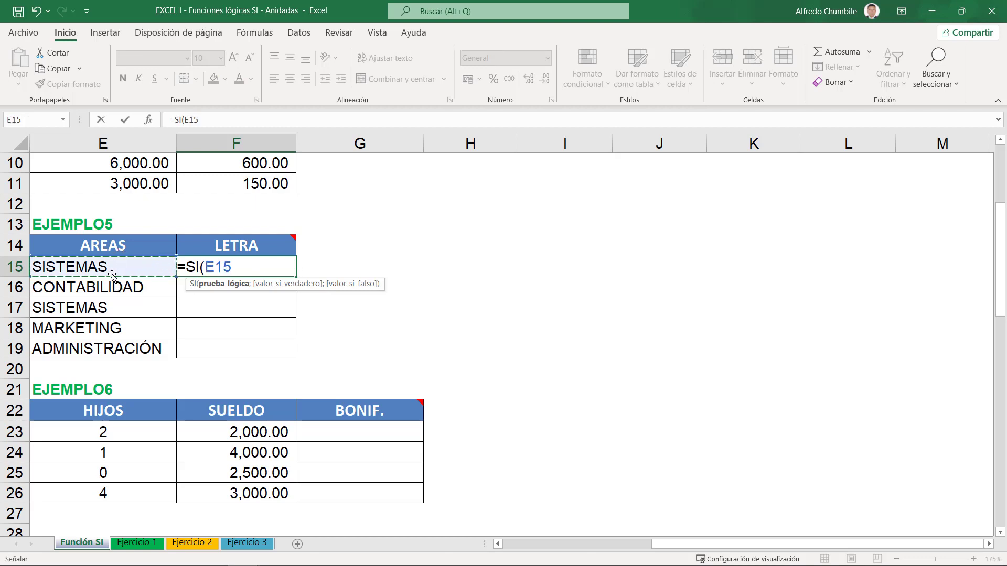
text(=)
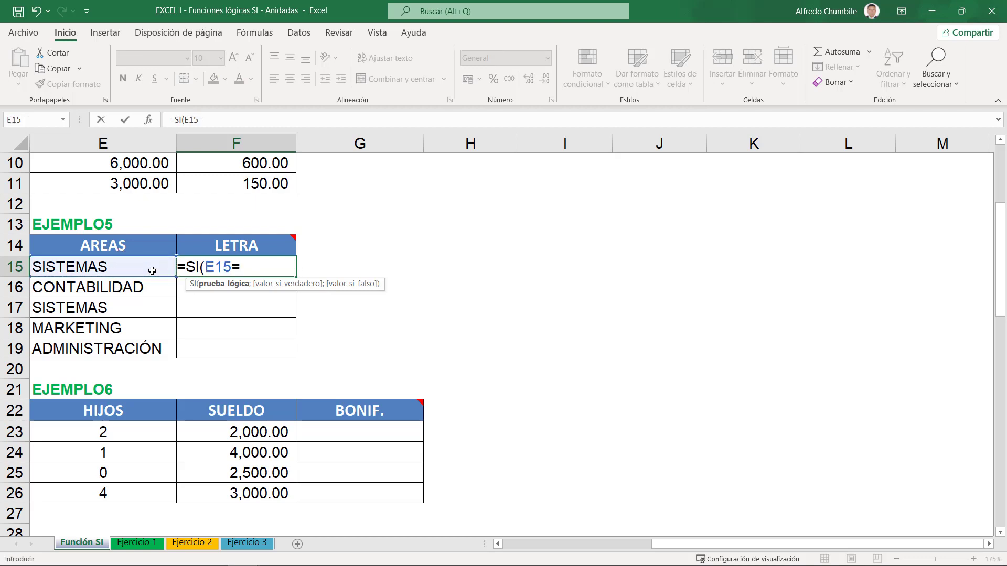
text("SISTEMAS)
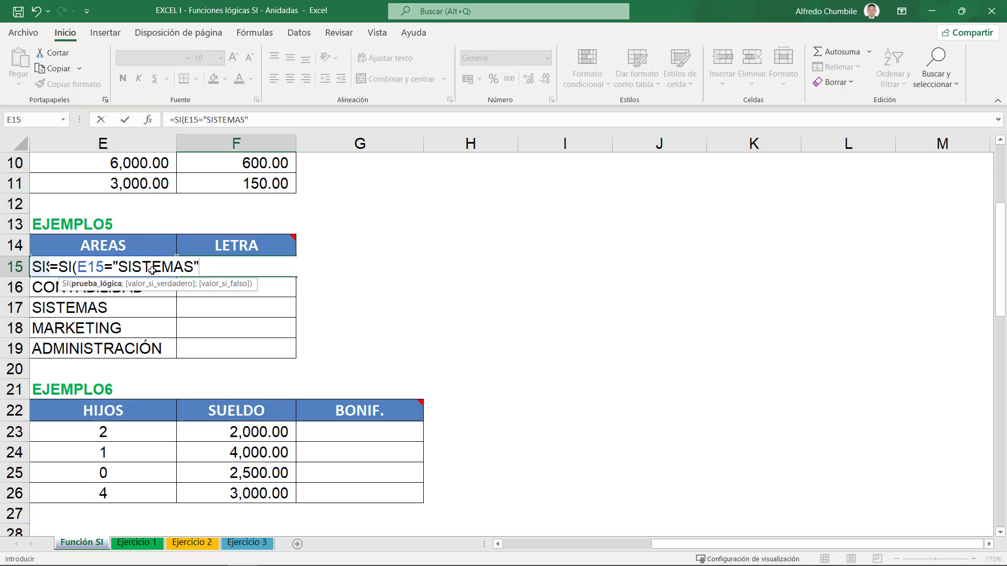
text(";)
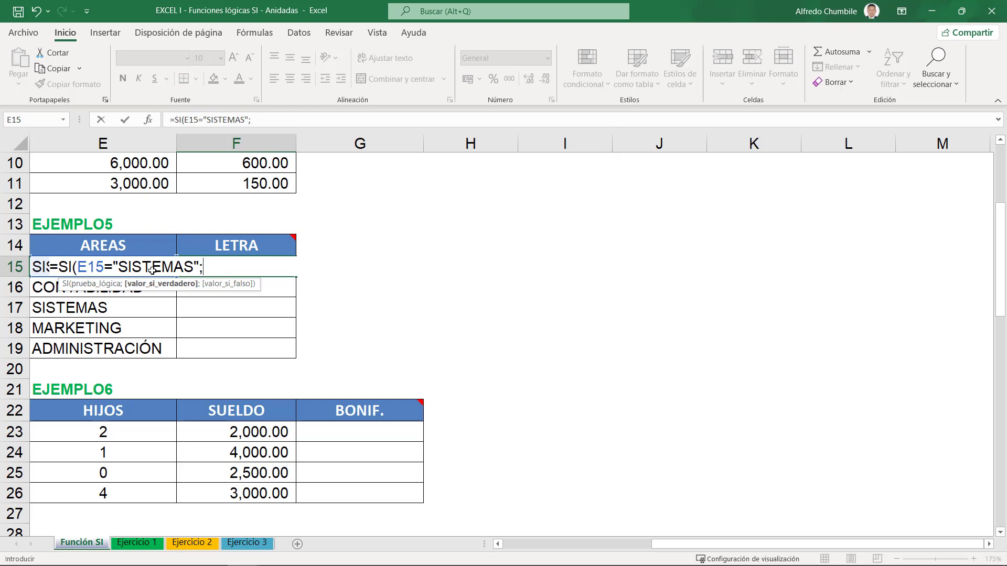
text("A";)
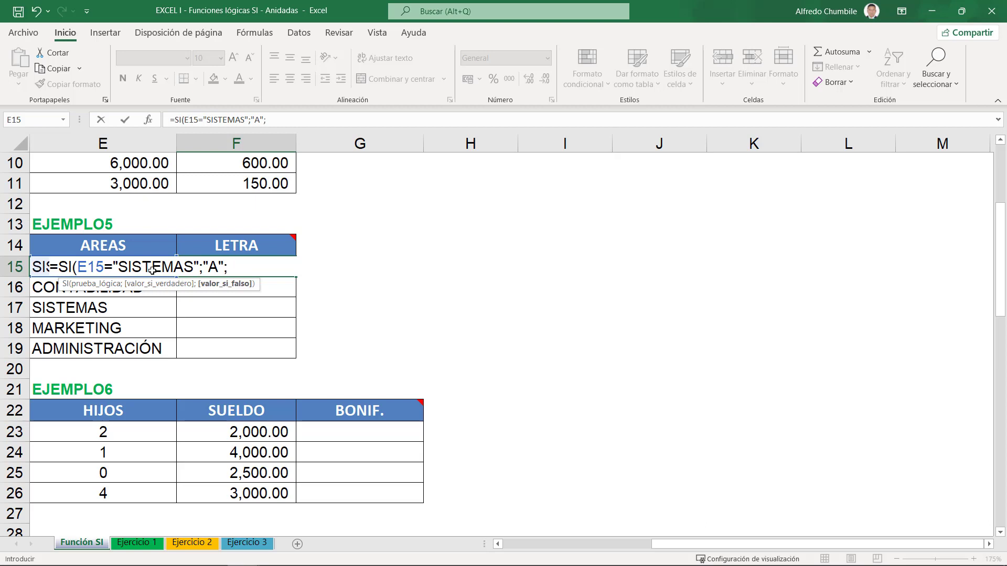
text("B"))
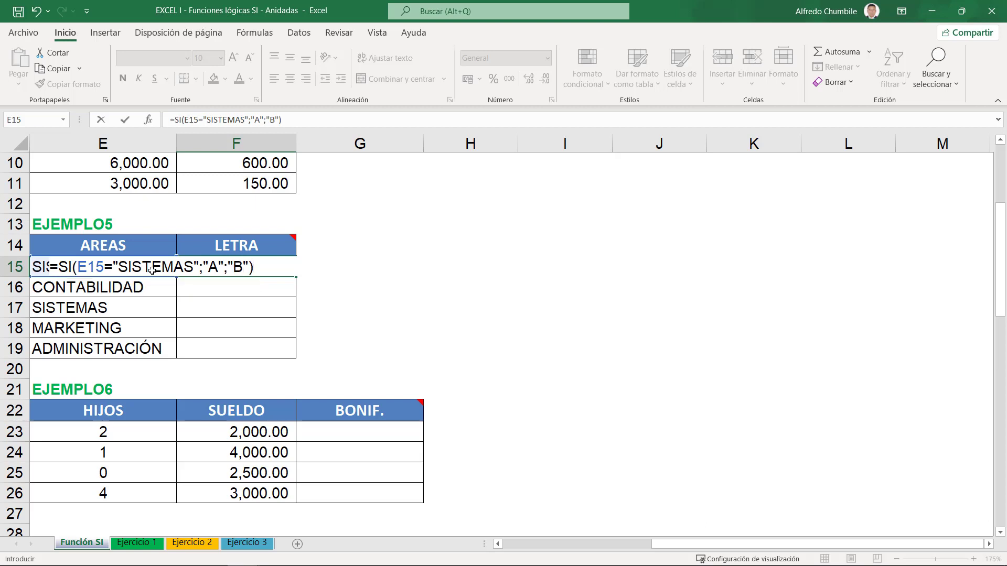
key(Return)
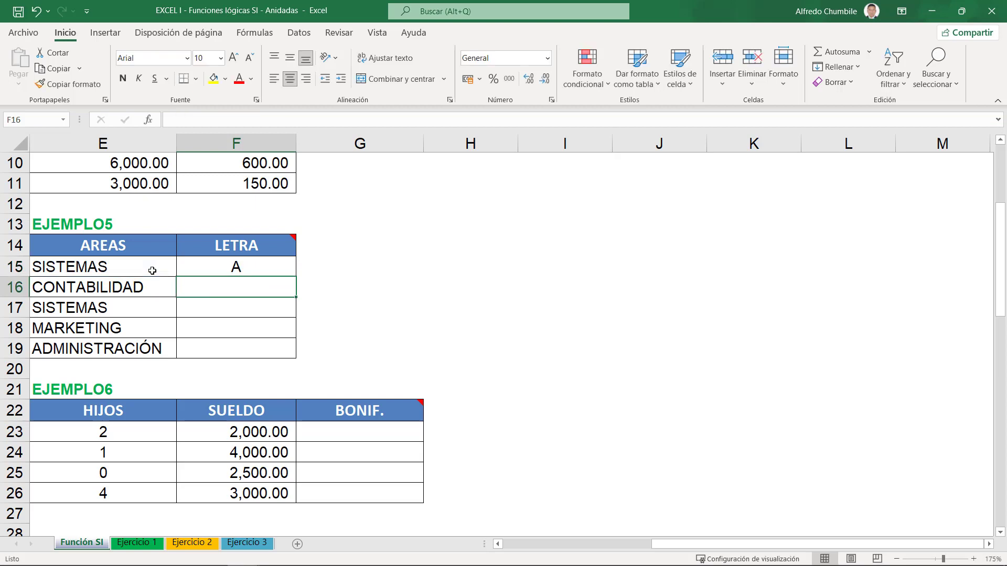
Fill the F15 formula down to F19 and show its text in G15 with =FORMULATEXTO(F15).
click(258, 269)
drag(296, 280, 296, 358)
click(330, 267)
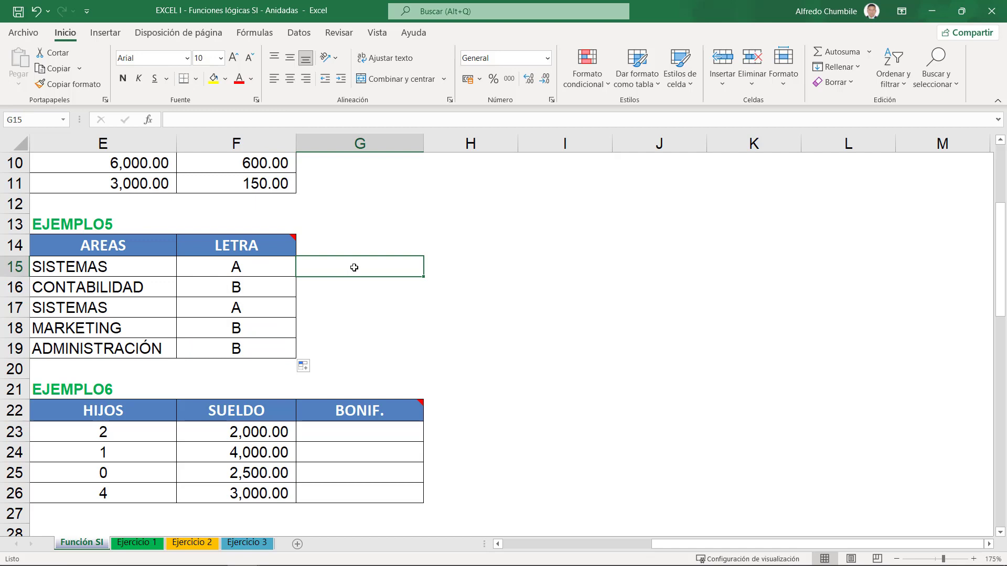
text(=FORMULATEXTO()
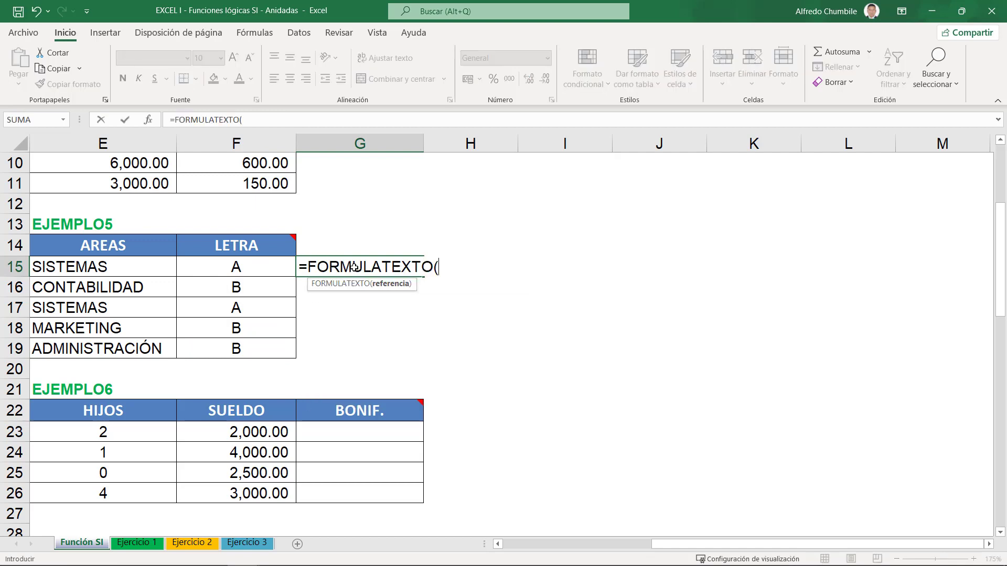
key(Left)
key(Return)
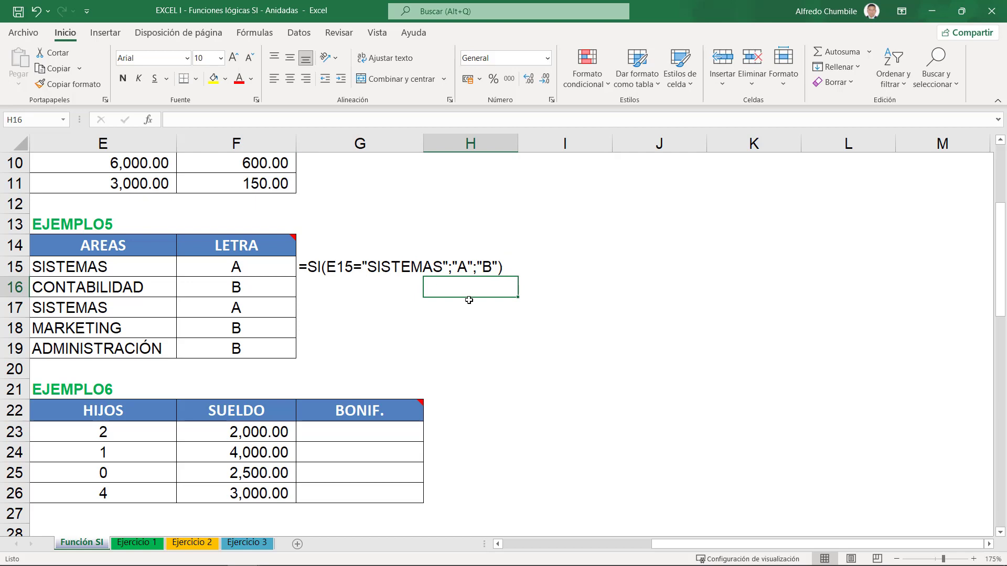
click(418, 328)
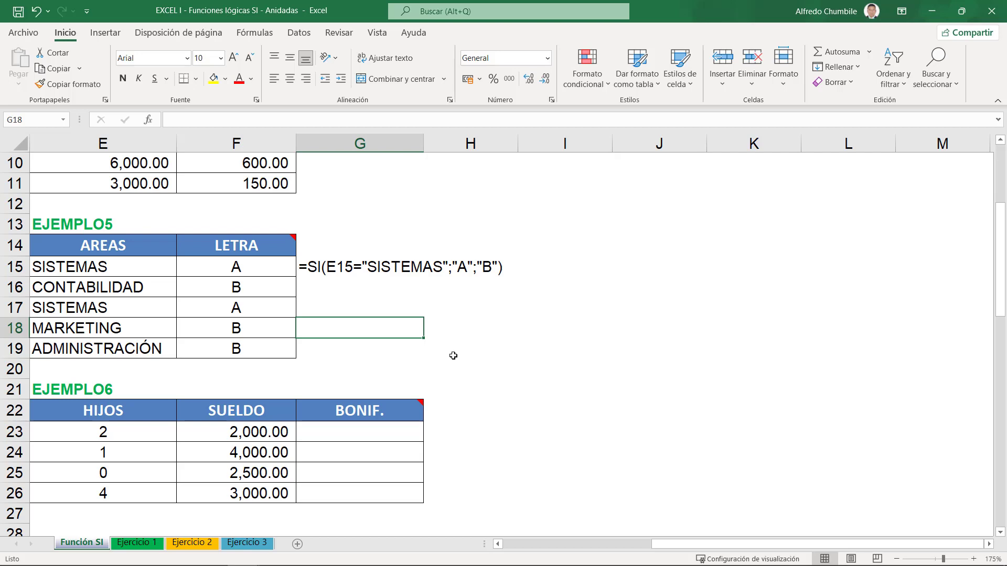
Read the condition in the note attached to the BONIF. header of EJEMPLO6.
scroll(453, 354, down, 2)
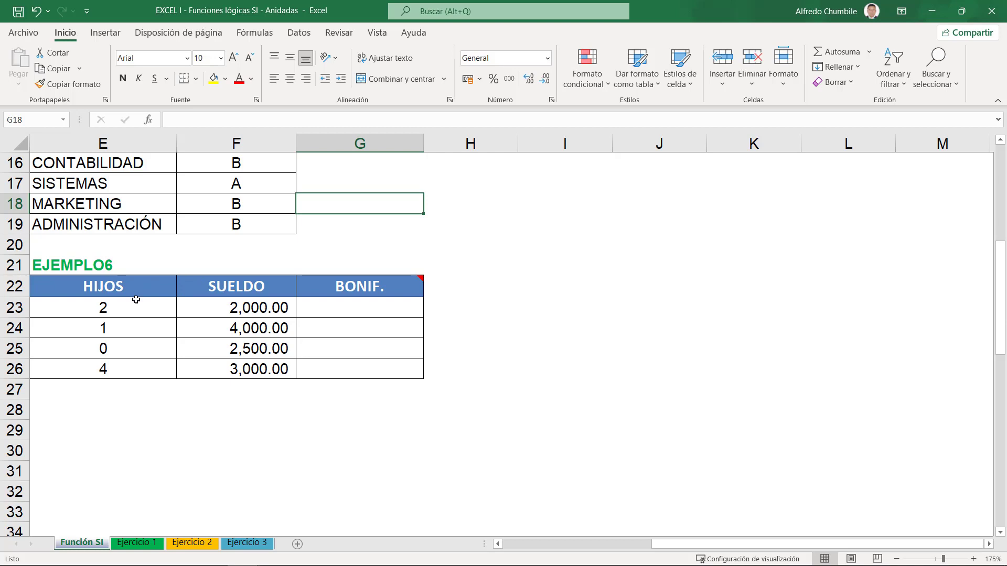
mouse_move(358, 284)
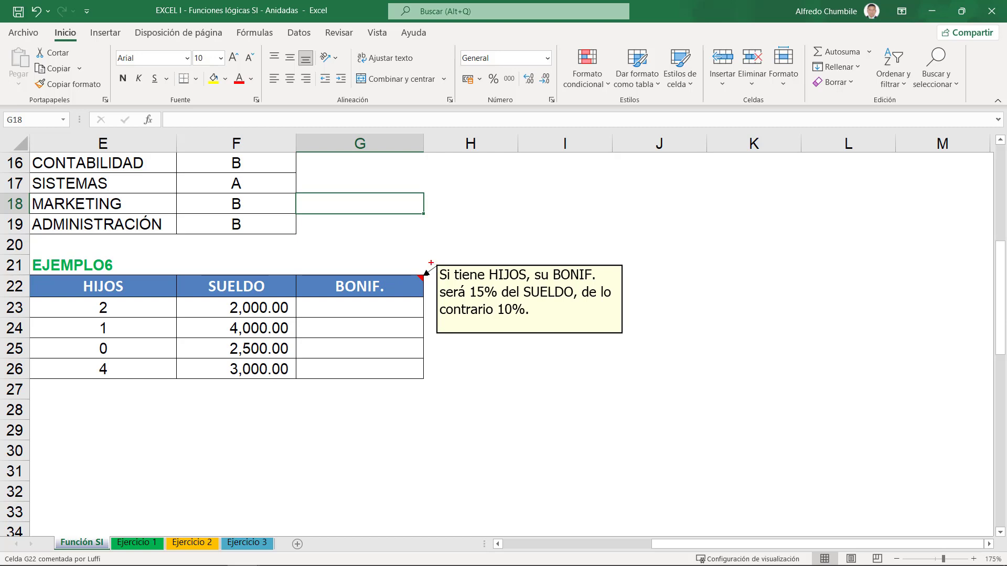
mouse_move(446, 263)
mouse_down()
mouse_move(432, 270)
mouse_move(446, 263)
mouse_up()
mouse_move(93, 298)
mouse_down()
mouse_move(88, 305)
mouse_move(111, 315)
mouse_move(98, 298)
mouse_up()
mouse_move(231, 297)
mouse_down()
mouse_move(221, 311)
mouse_move(292, 313)
mouse_move(263, 296)
mouse_up()
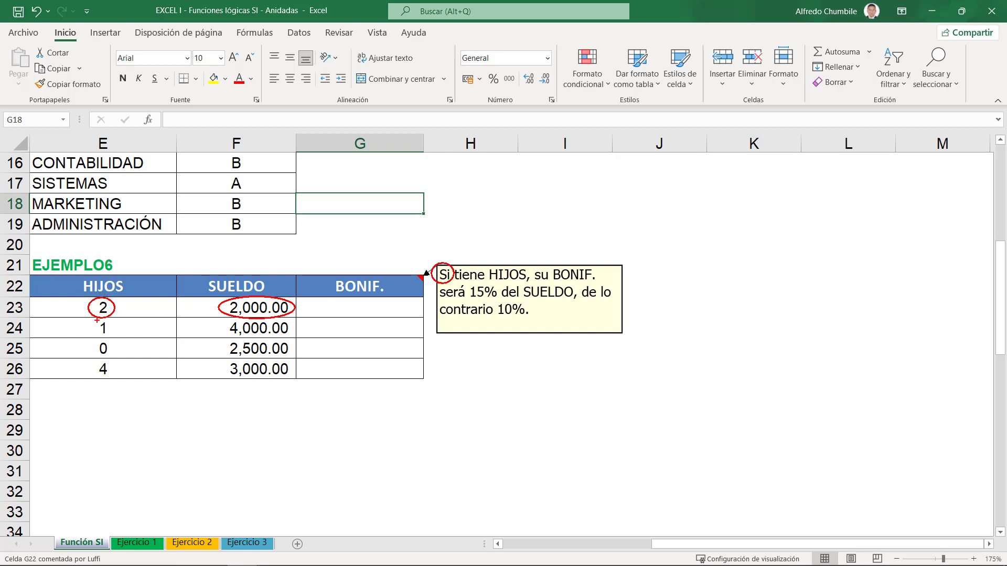
key(Escape)
Enter the formula =SI(E23>0;F23*15%;F23*10%) in G23, the first BONIF. cell of EJEMPLO6.
click(407, 310)
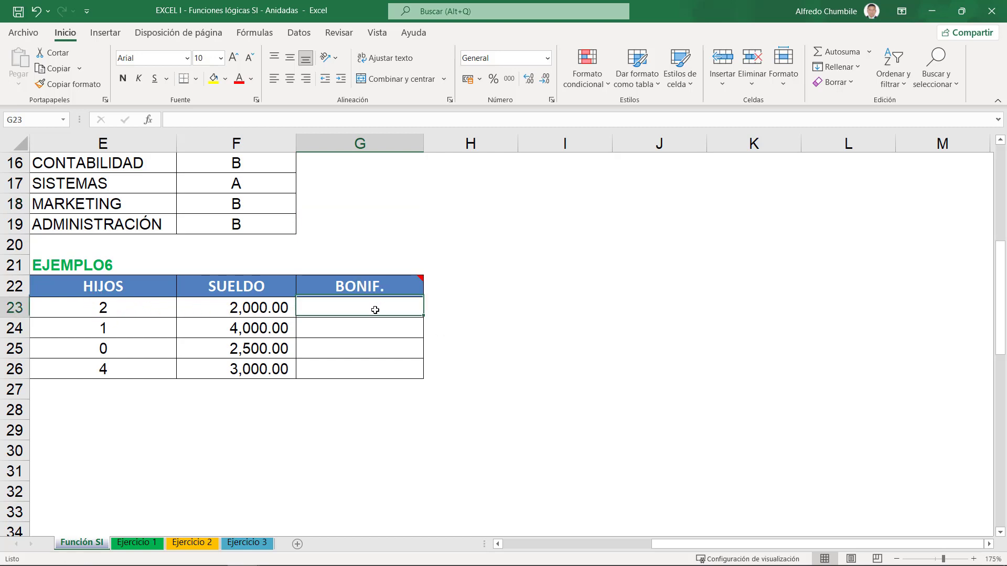
text(=)
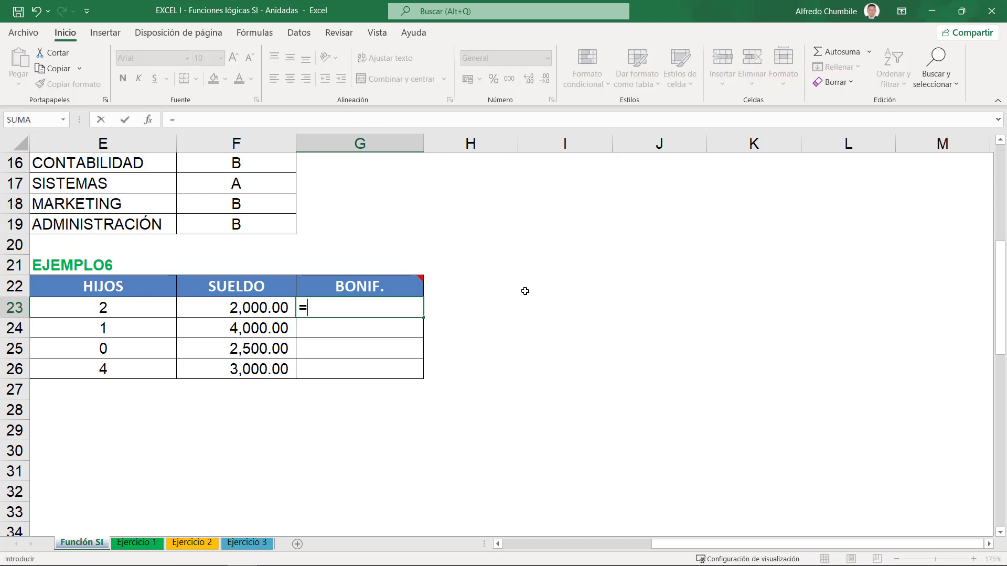
text(SI()
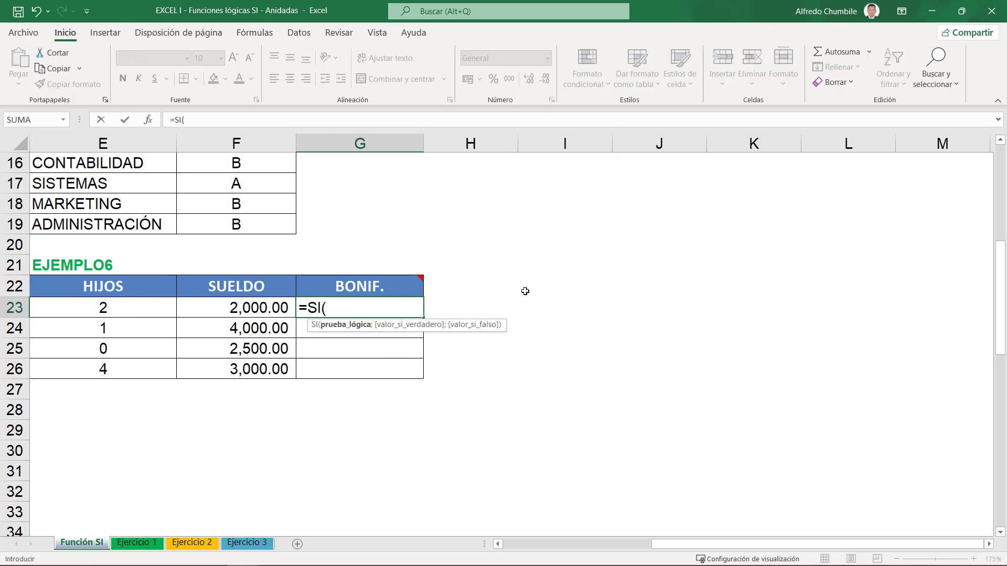
click(131, 312)
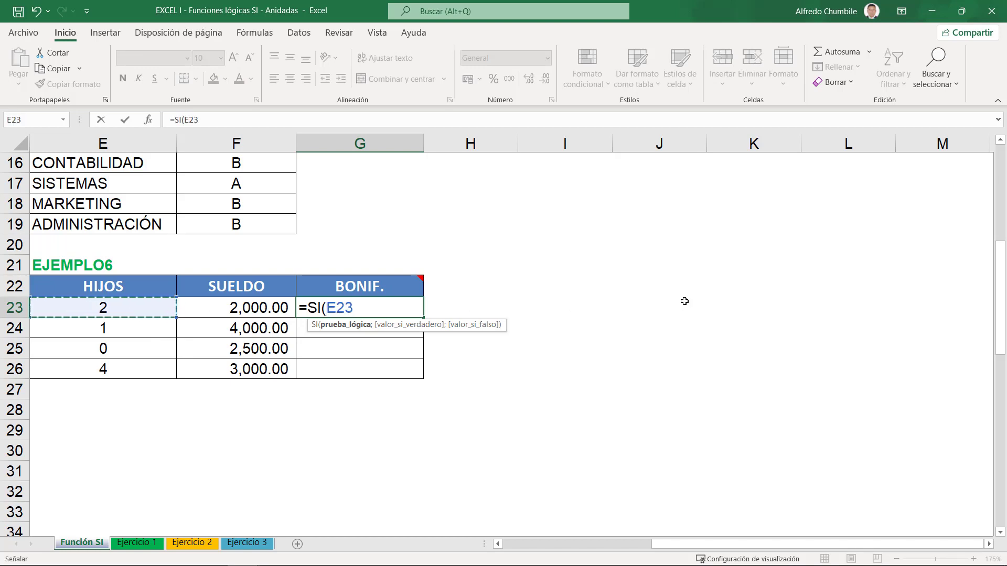
text(>0)
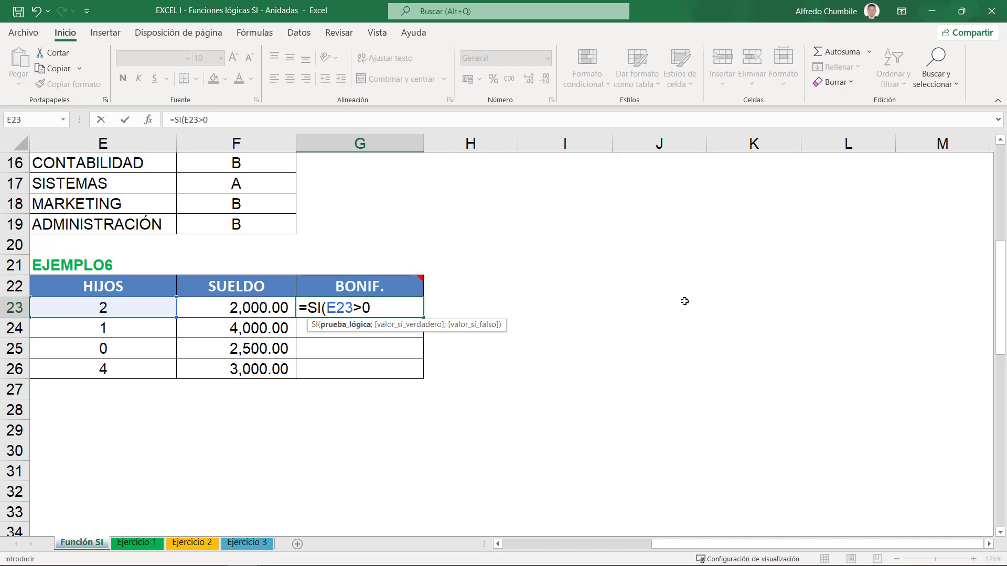
text(;)
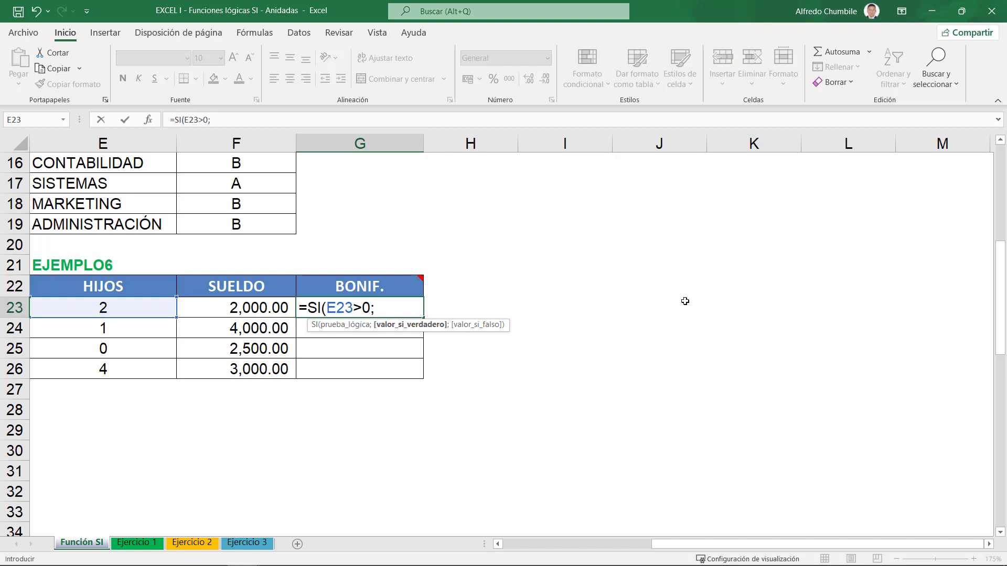
click(274, 309)
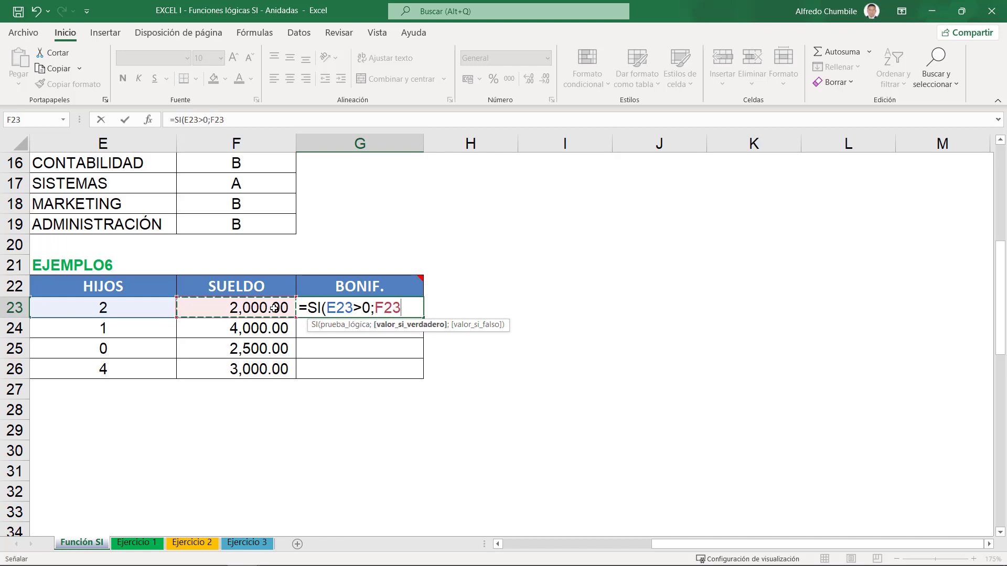
text(*)
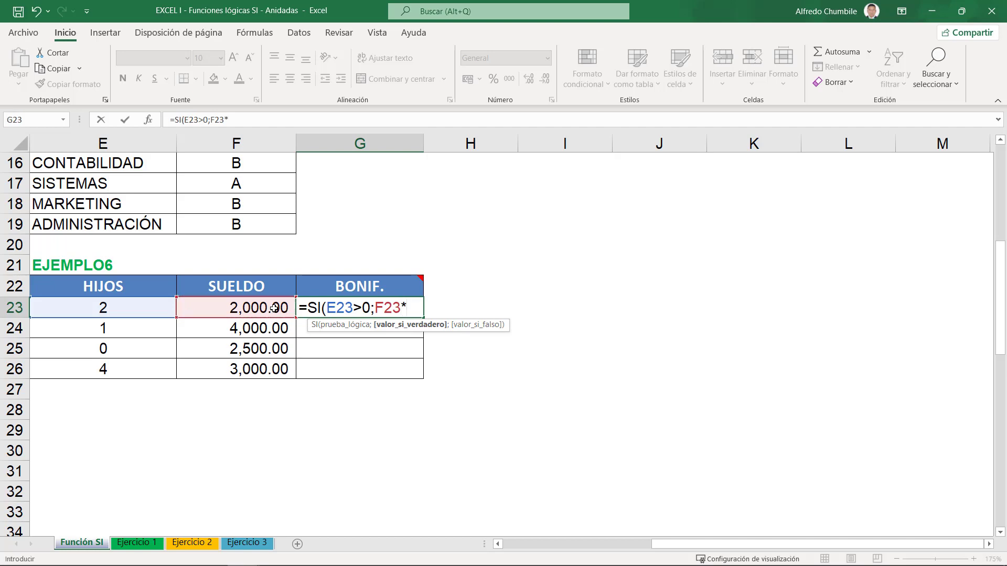
text(15%;)
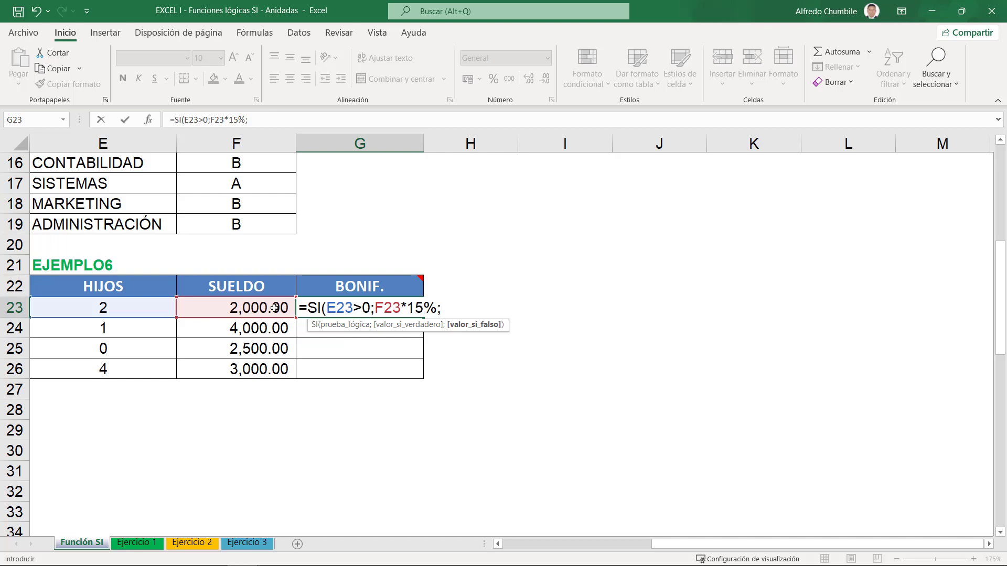
click(274, 308)
text(*)
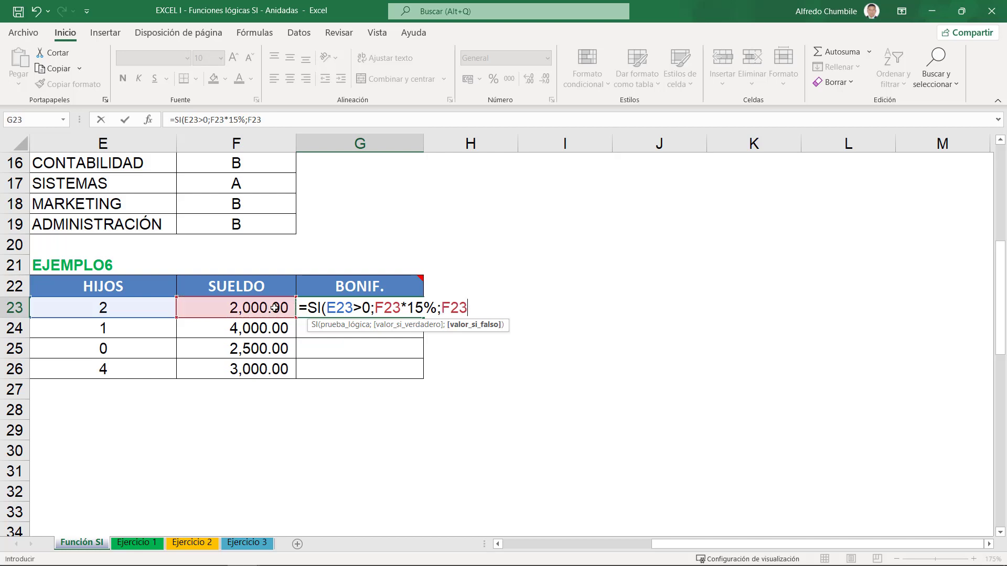
text(*10%))
key(Return)
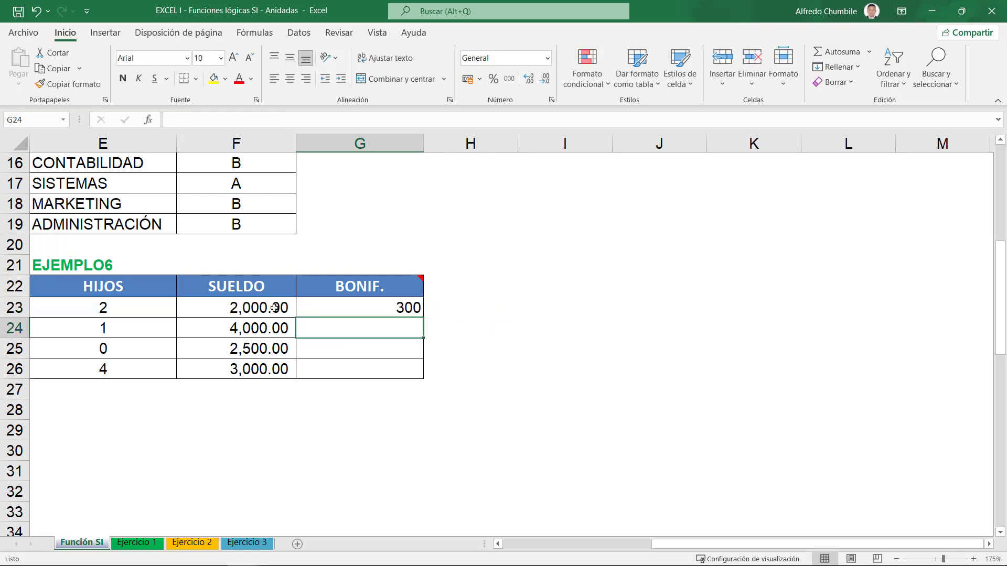
Check the bonus formula in G23 and fill it down to G26.
click(416, 313)
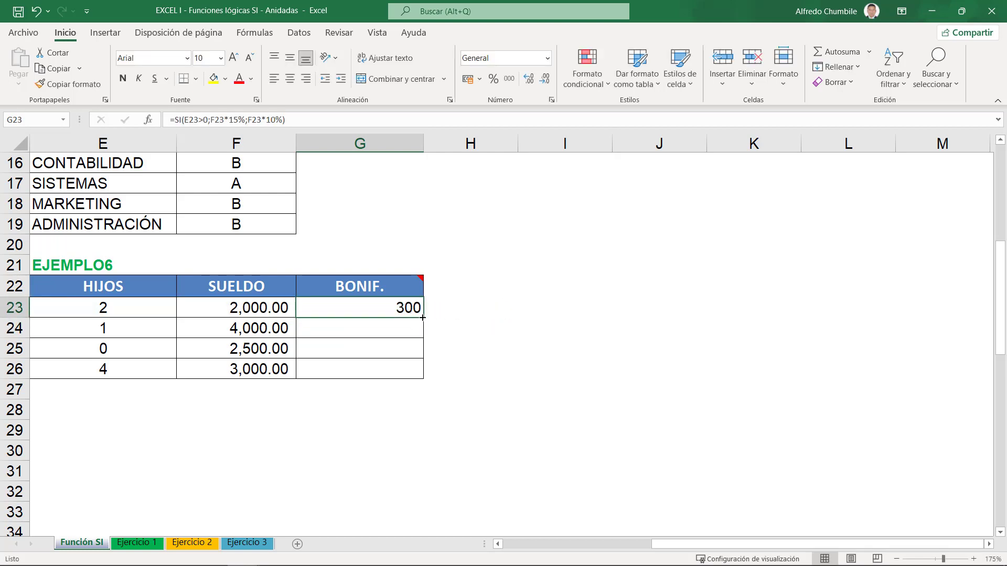
double_click(407, 316)
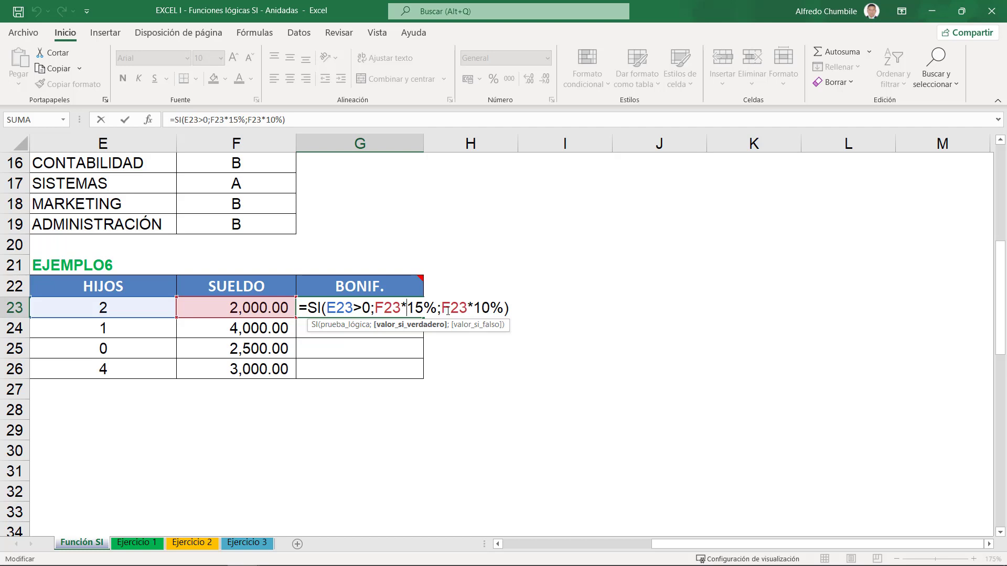
click(512, 310)
key(Return)
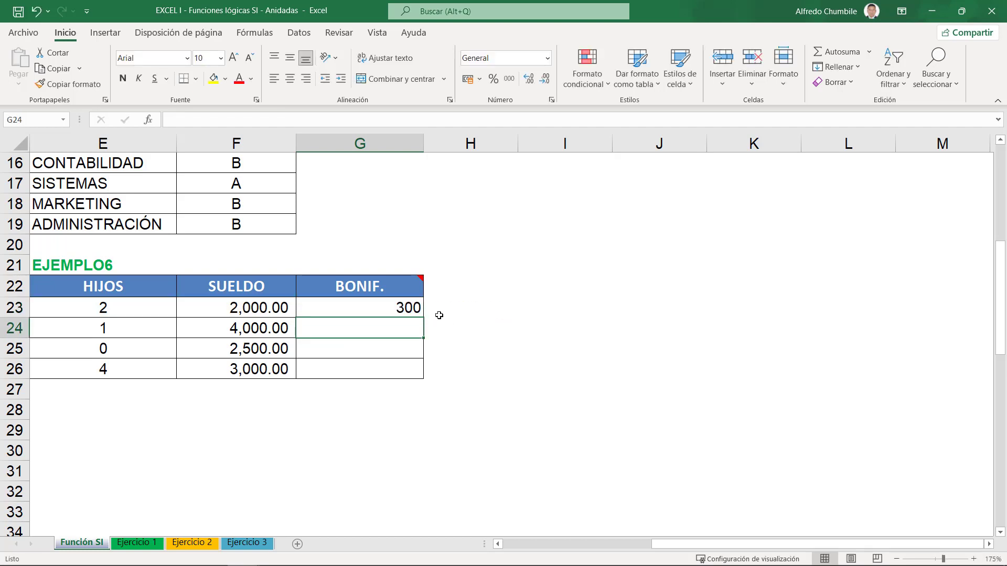
click(411, 310)
drag(418, 319, 424, 373)
Show the text of the G23 formula in H23 using the FORMULATEXTO function.
click(448, 310)
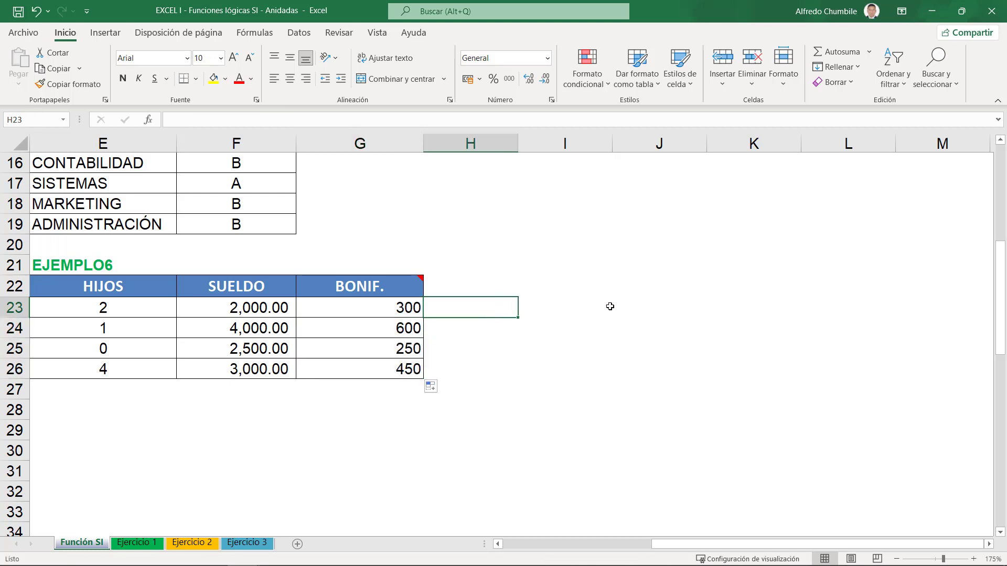
text(=FOR)
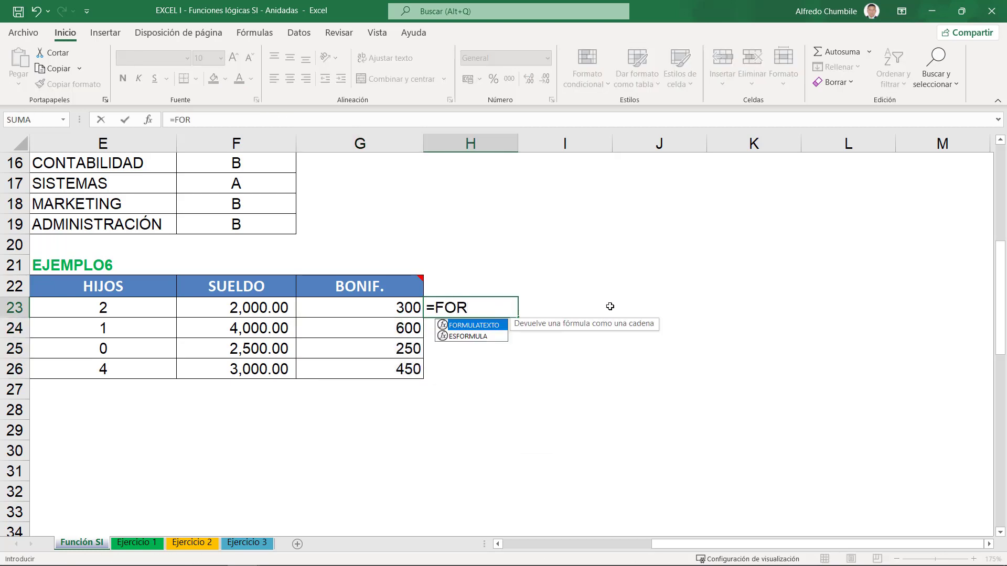
key(Tab)
key(Left)
key(Return)
key(Right)
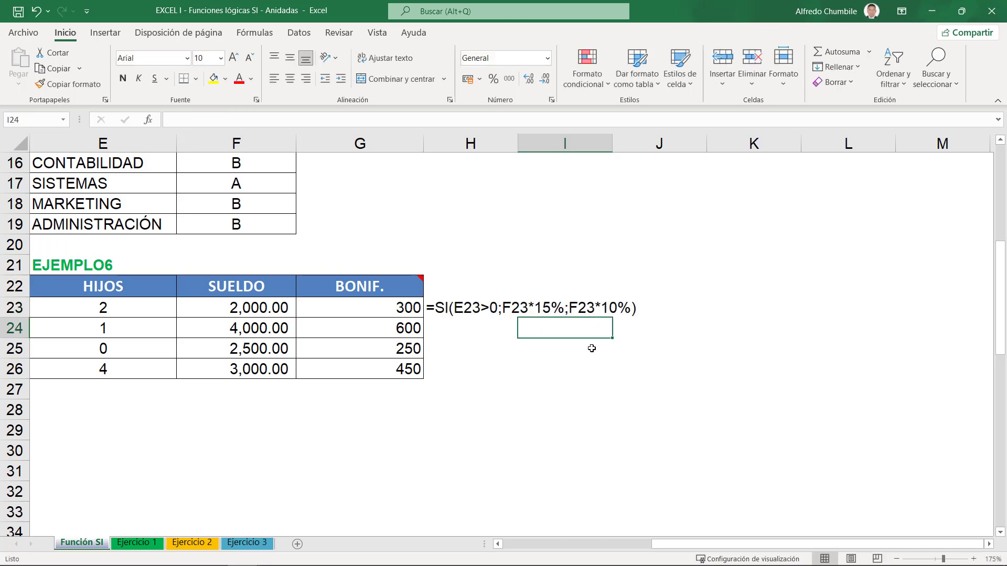
scroll(385, 392, up, 3)
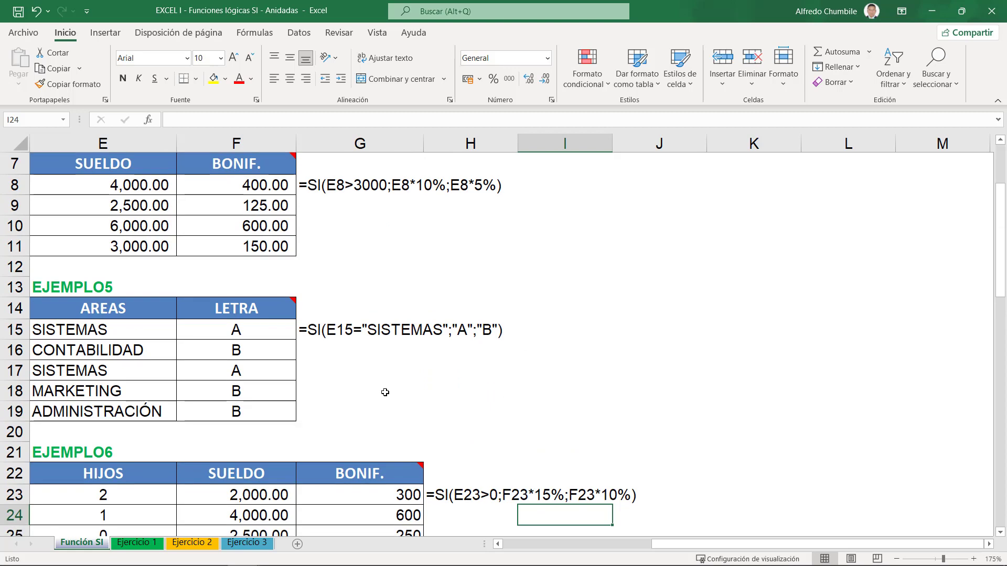
drag(671, 545, 508, 547)
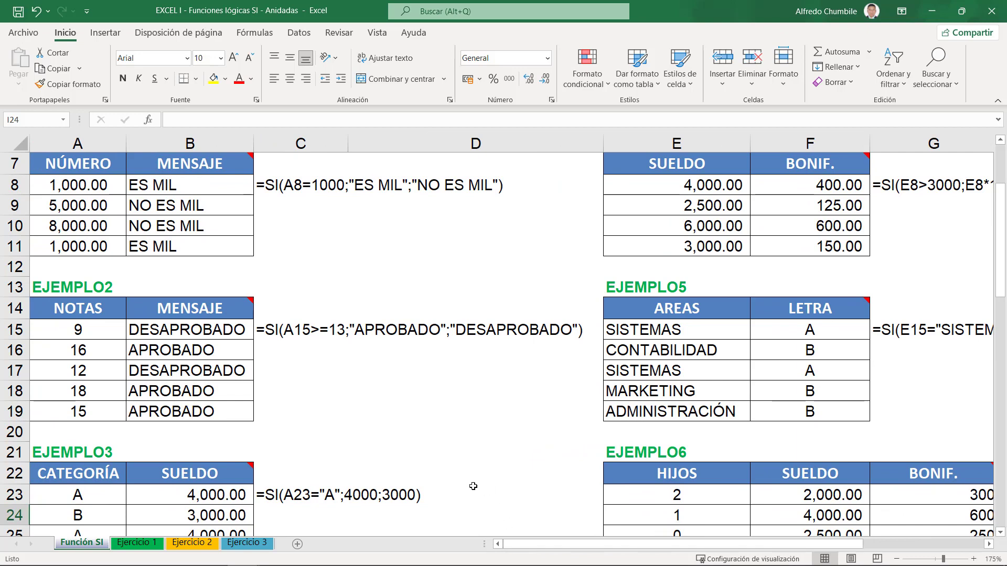
scroll(473, 486, up, 2)
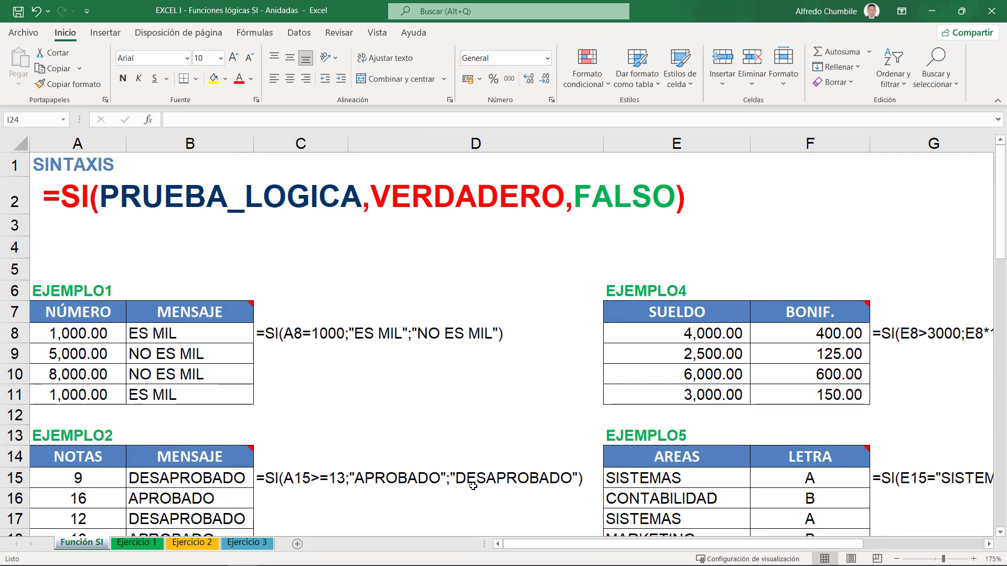